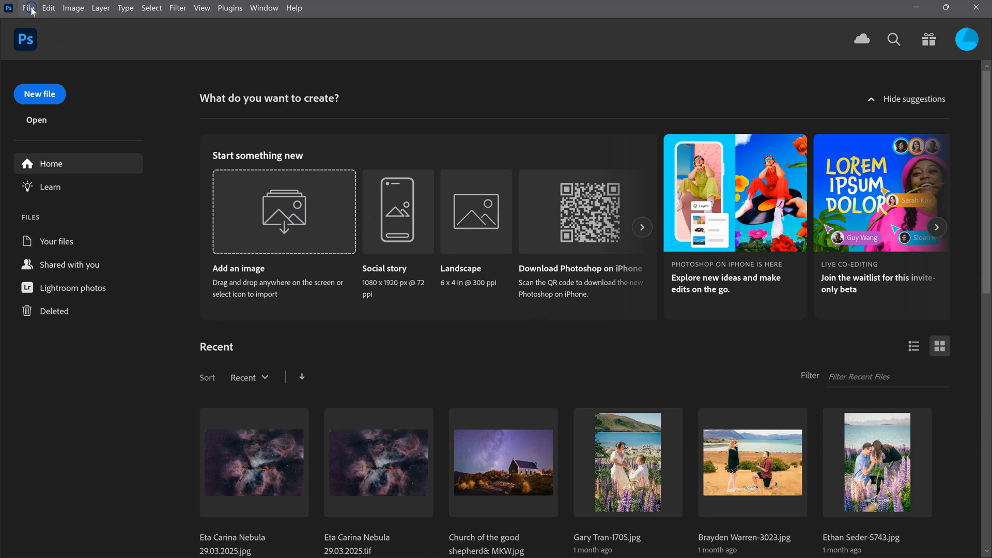
Load the eight frames _DSC1967 to _DSC1974 from the Star trails (Stack) folder into a layer stack
left_click(29, 8)
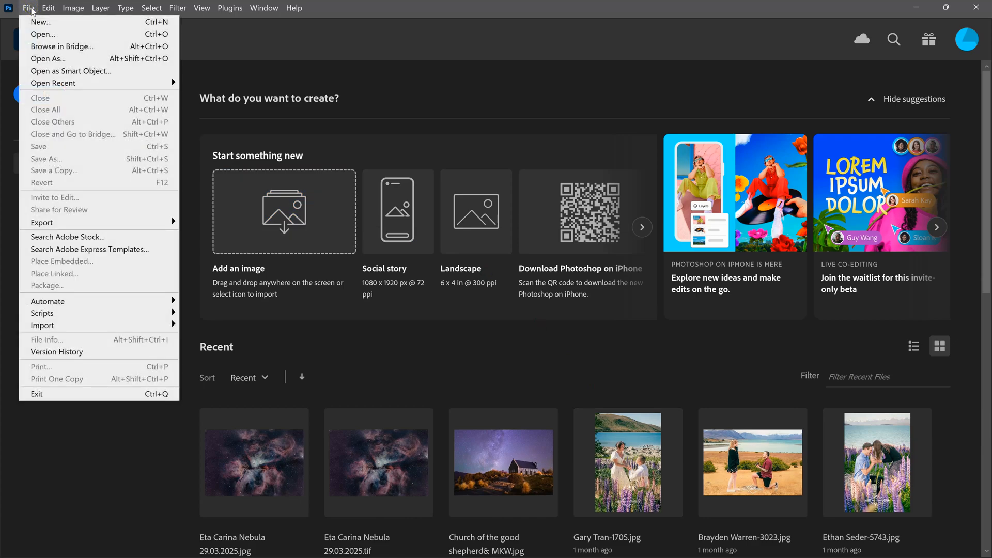
mouse_move(150, 317)
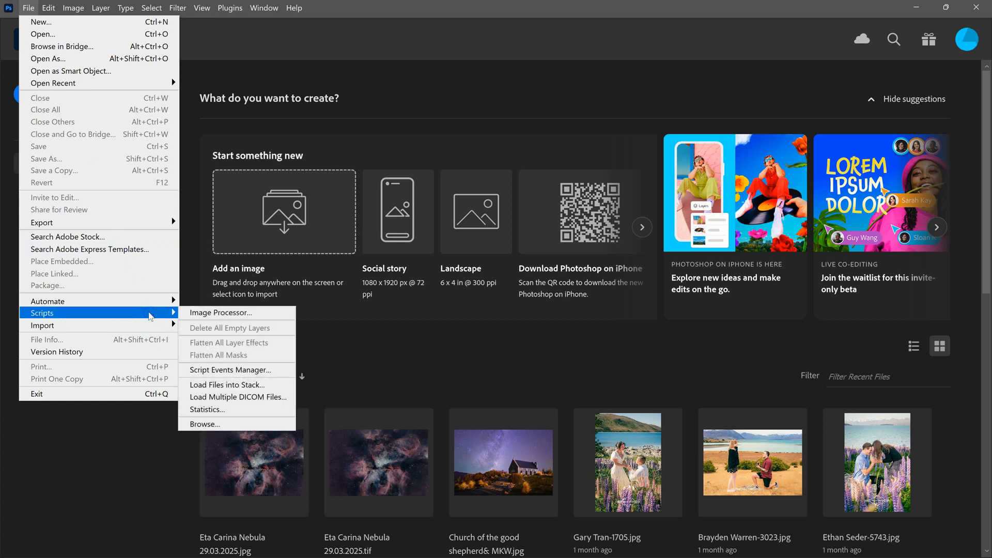
left_click(248, 385)
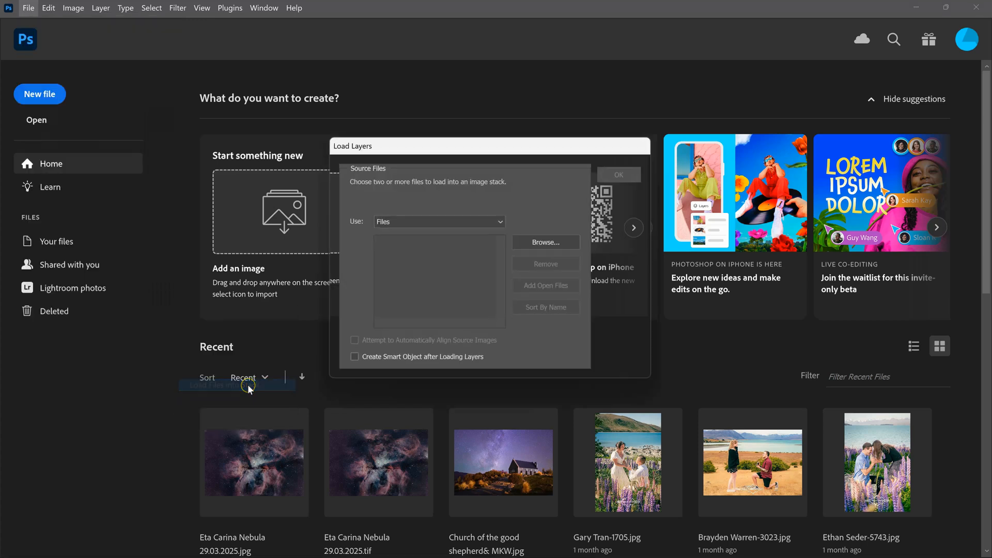
left_click(553, 245)
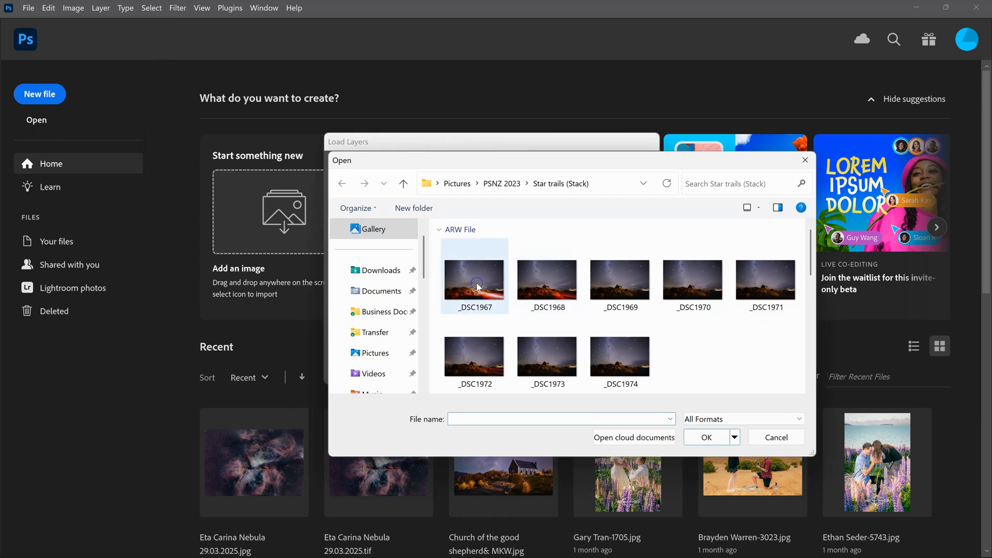
left_click(478, 288)
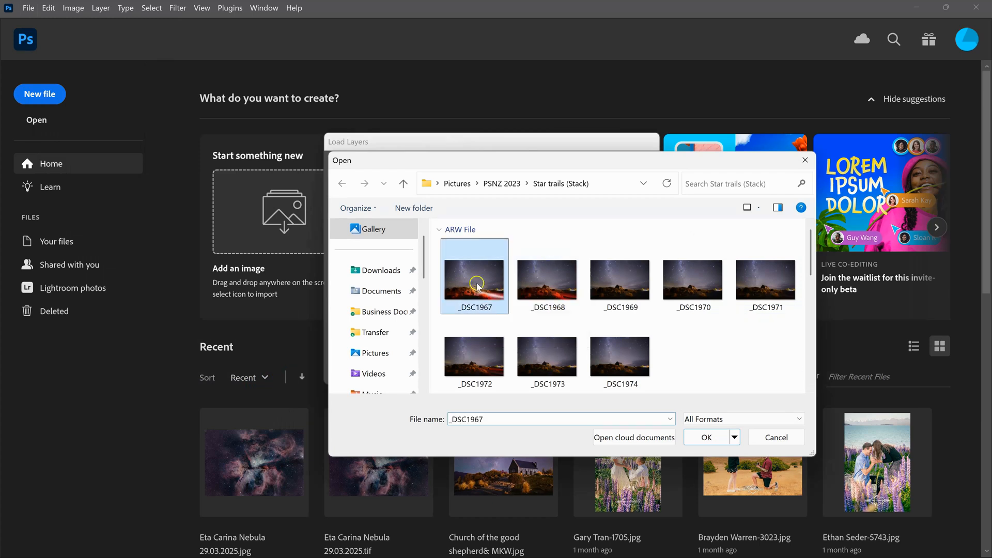
left_click(625, 369, "shift")
left_click(713, 438)
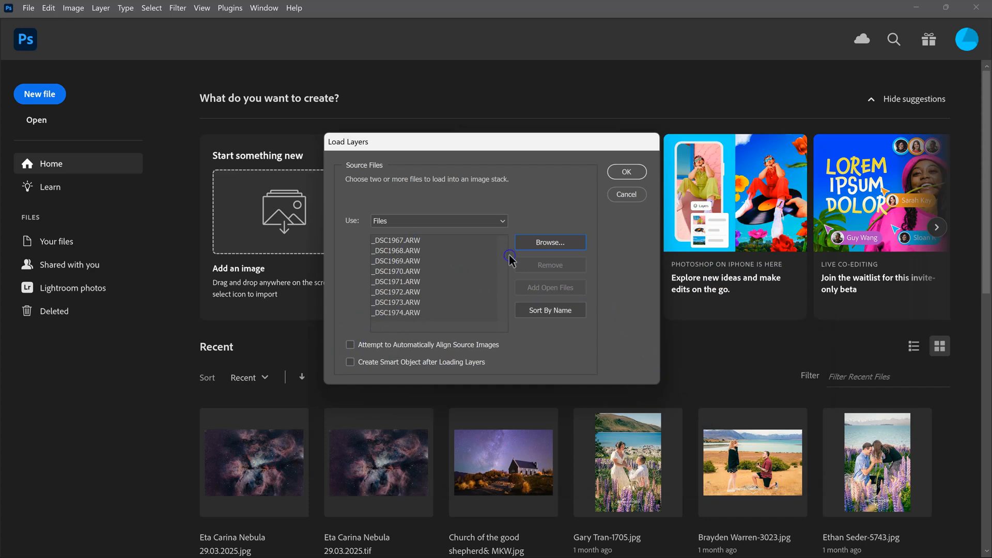
left_click(633, 171)
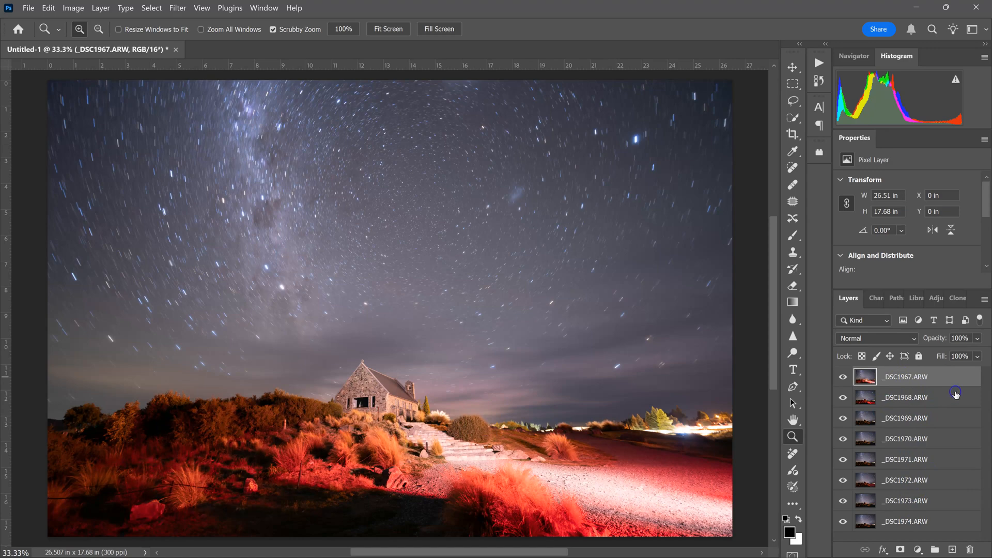
Group all eight frame layers together
key("shift")
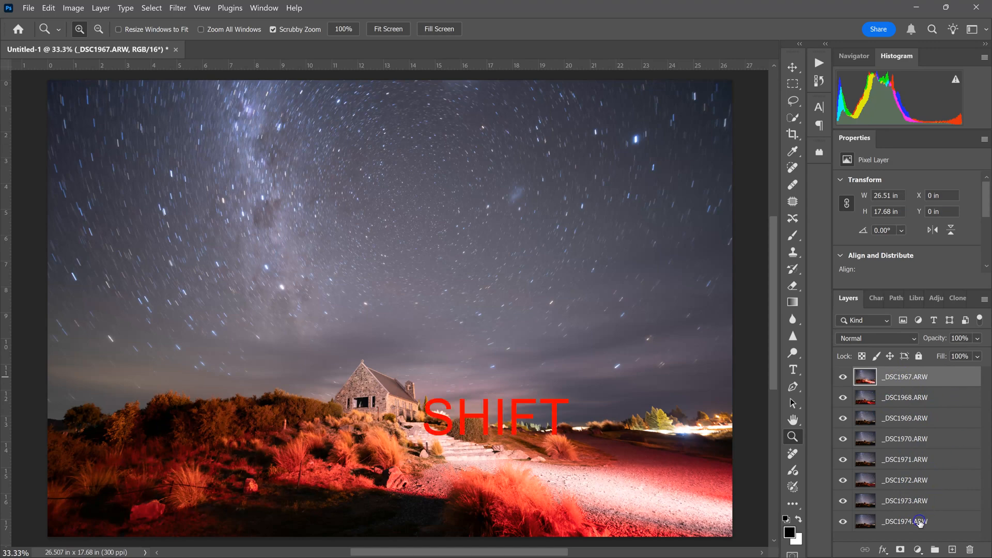
left_click(919, 522, "shift")
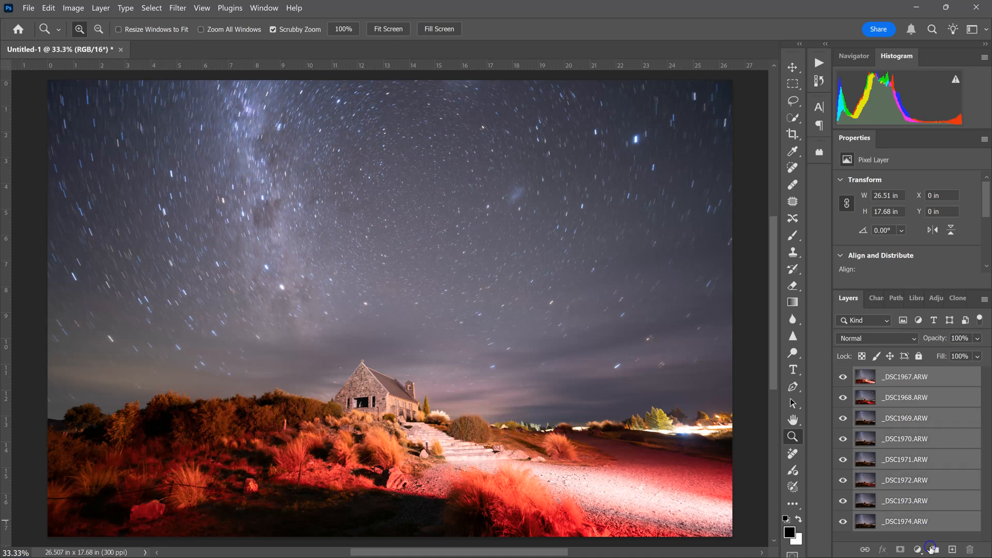
left_click(935, 550)
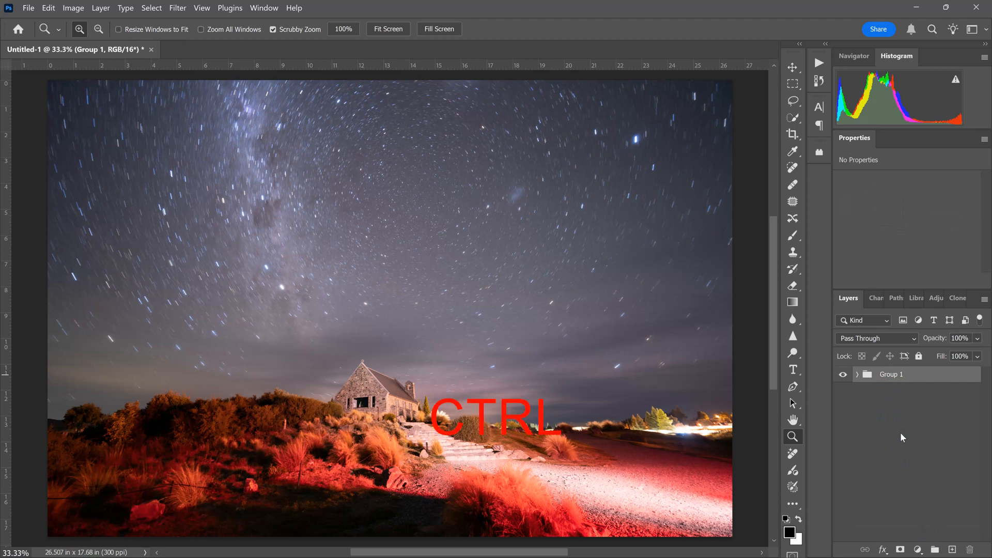
Duplicate the group and rename the copy Foreground
key("ctrl+j")
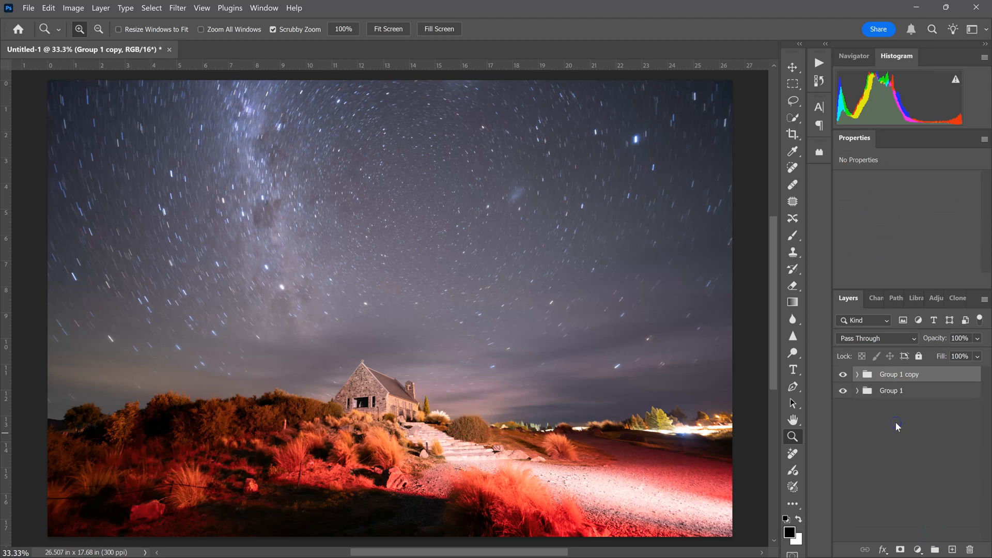
right_click(895, 380)
double_click(893, 377)
type("Foreground")
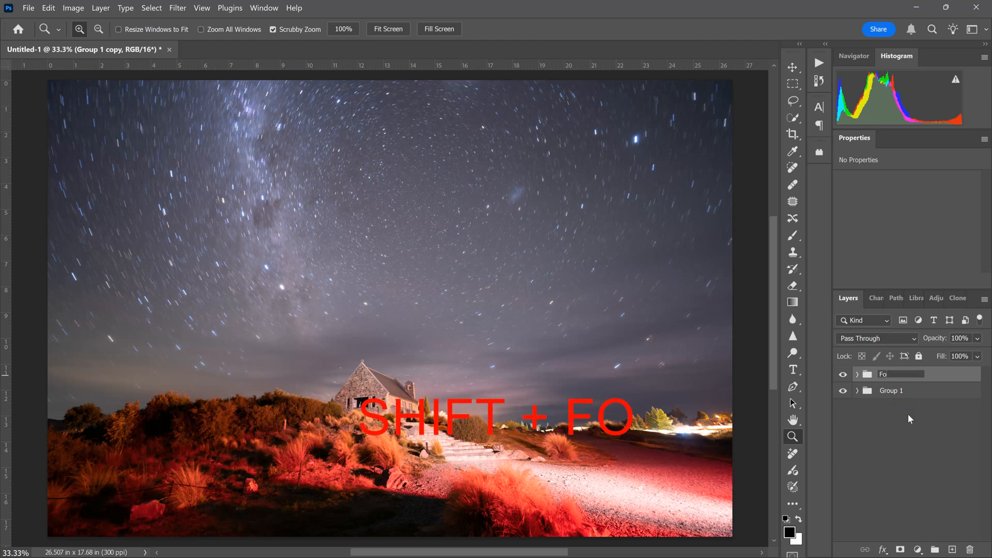
Rename the original group Sky
left_click(907, 414)
double_click(893, 392)
type("Sky")
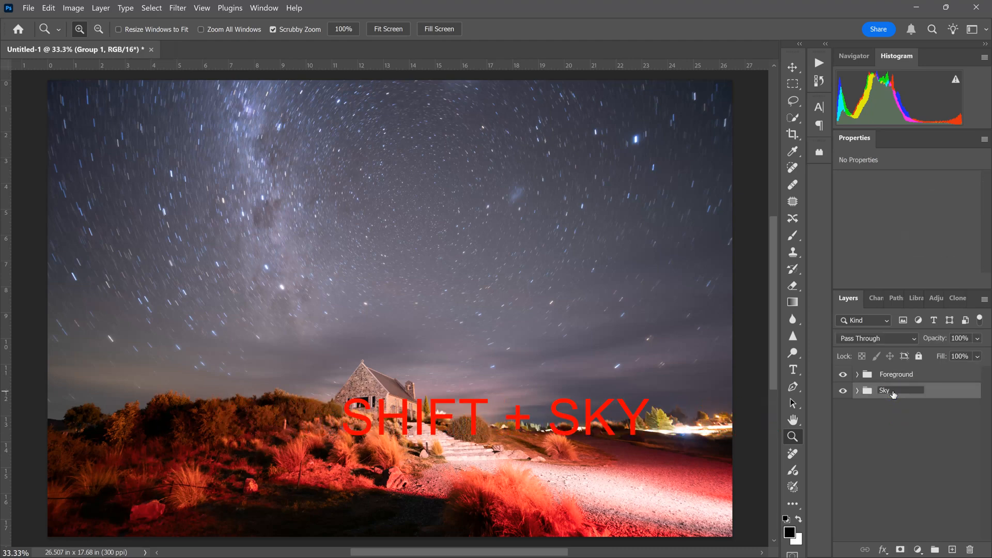
Hide the Sky group and expand the Foreground group
left_click(843, 391)
left_click(858, 443)
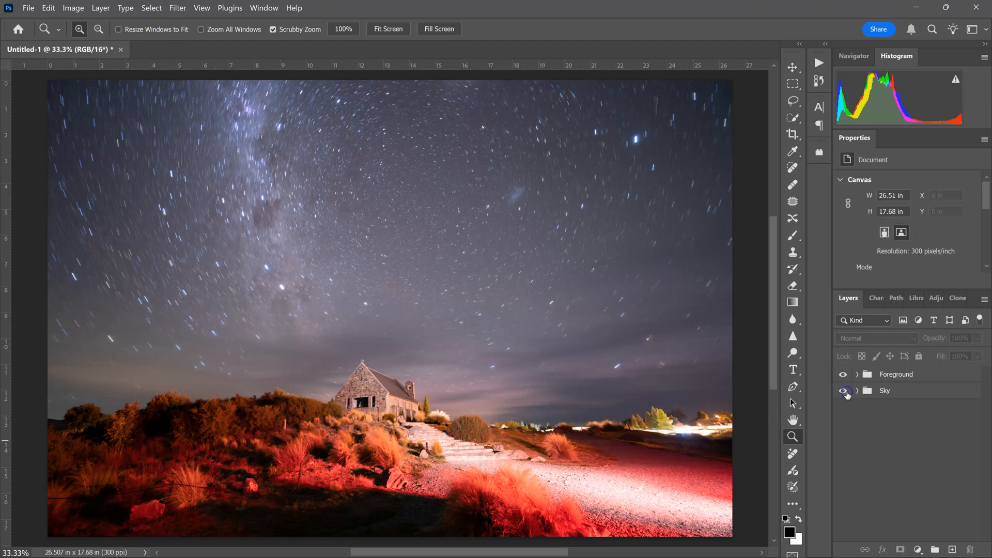
left_click(861, 447)
left_click(843, 391)
left_click(858, 374)
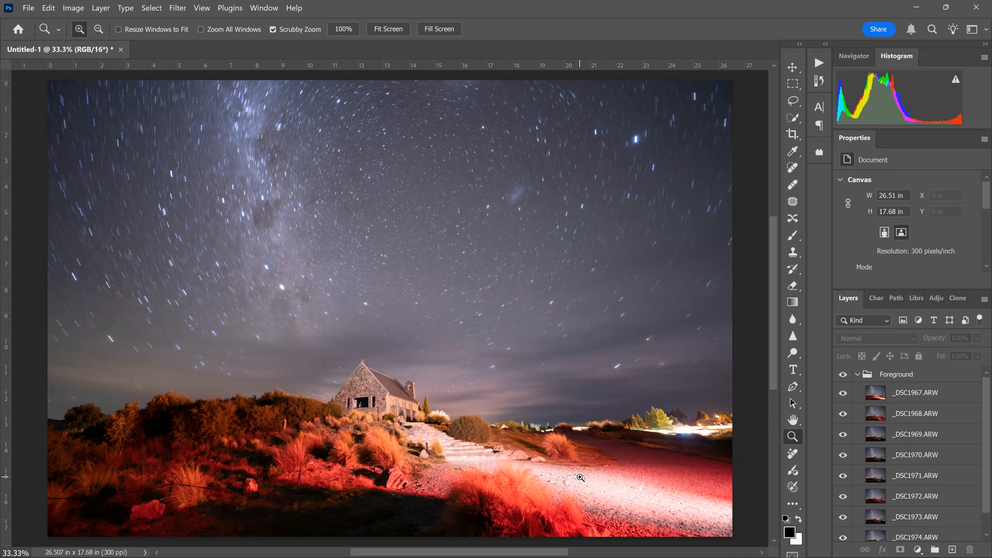
Hide frames _DSC1967, _DSC1968 and _DSC1972 in the Foreground group to preview the stack without them
left_click(842, 393)
left_click(843, 414)
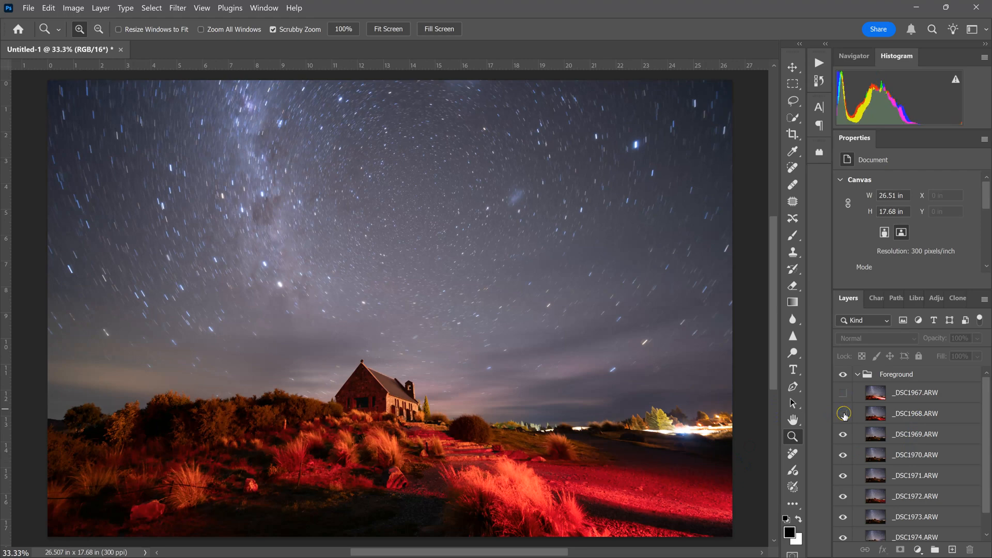
left_click(843, 497)
Delete layers _DSC1972, _DSC1968 and _DSC1967 from the Foreground group
left_click(898, 497)
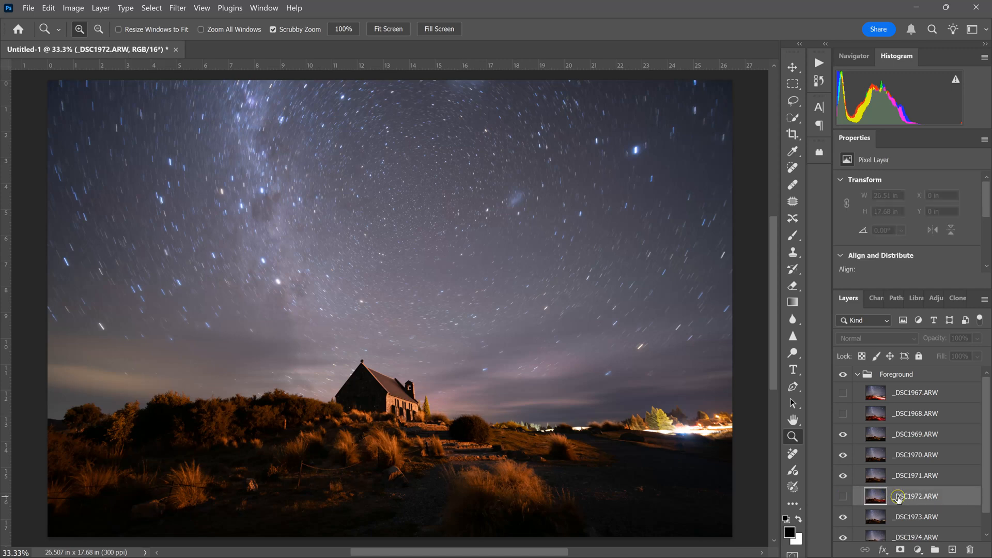
key("Delete")
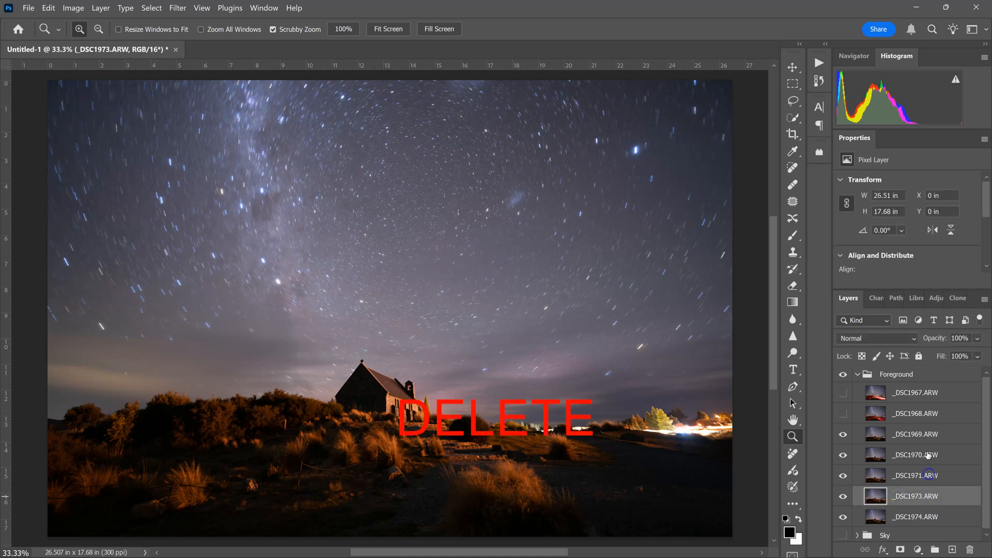
left_click(916, 415)
key("Delete")
left_click(916, 394)
key("Delete")
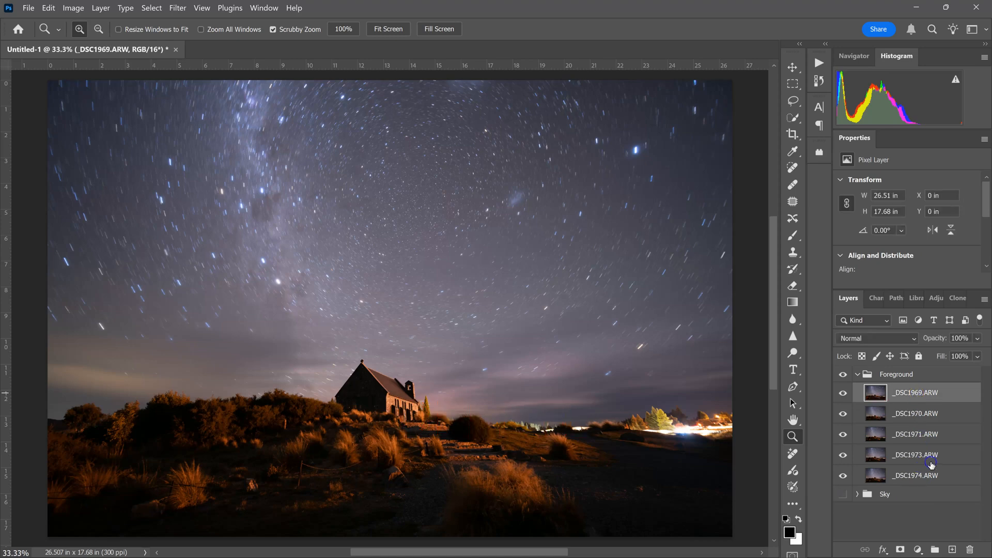
Convert the five remaining Foreground frames into a single smart object
key("shift")
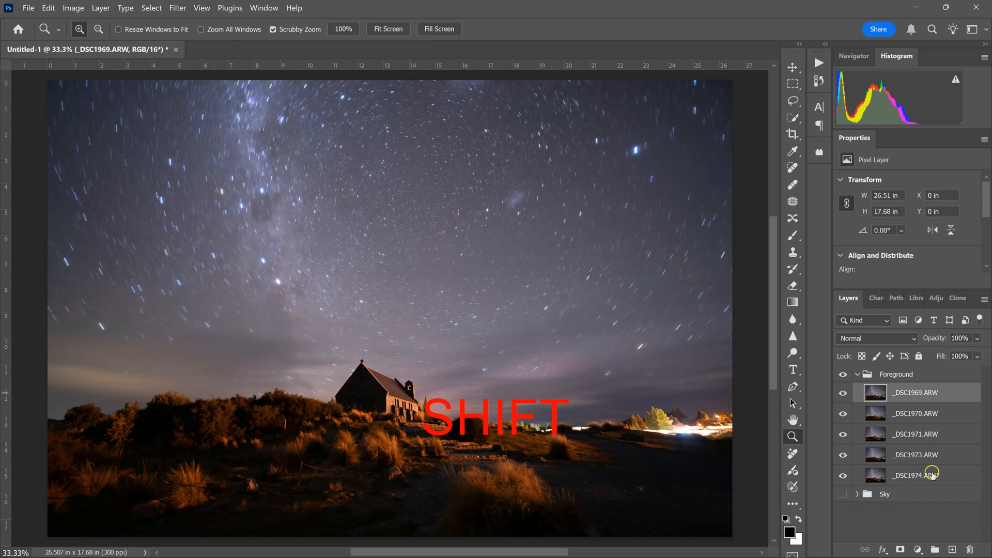
left_click(931, 473, "shift")
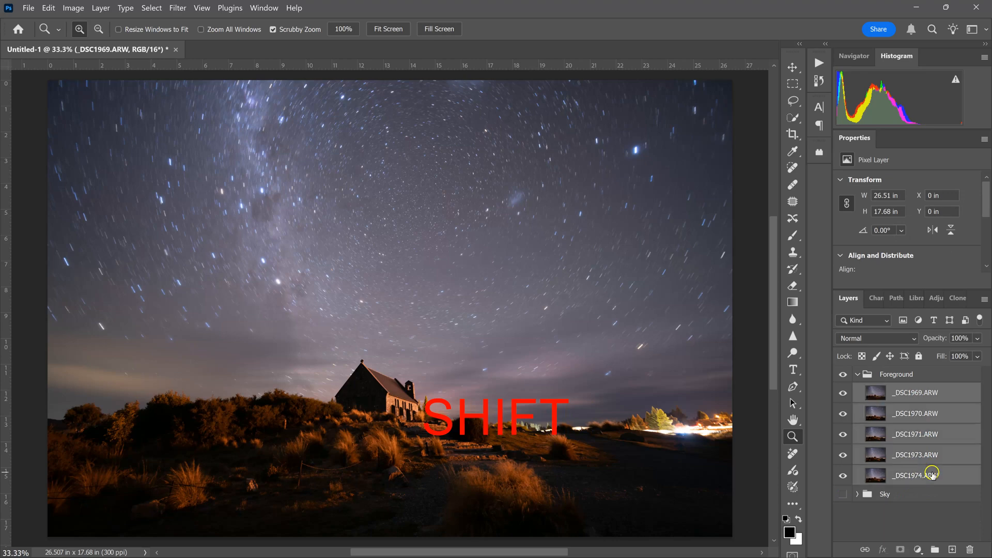
right_click(933, 438)
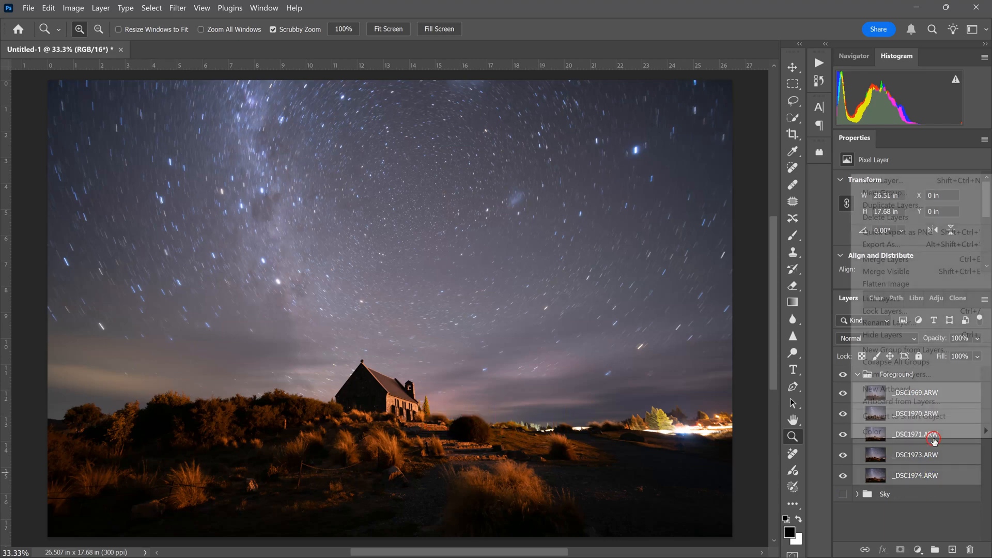
left_click(926, 415)
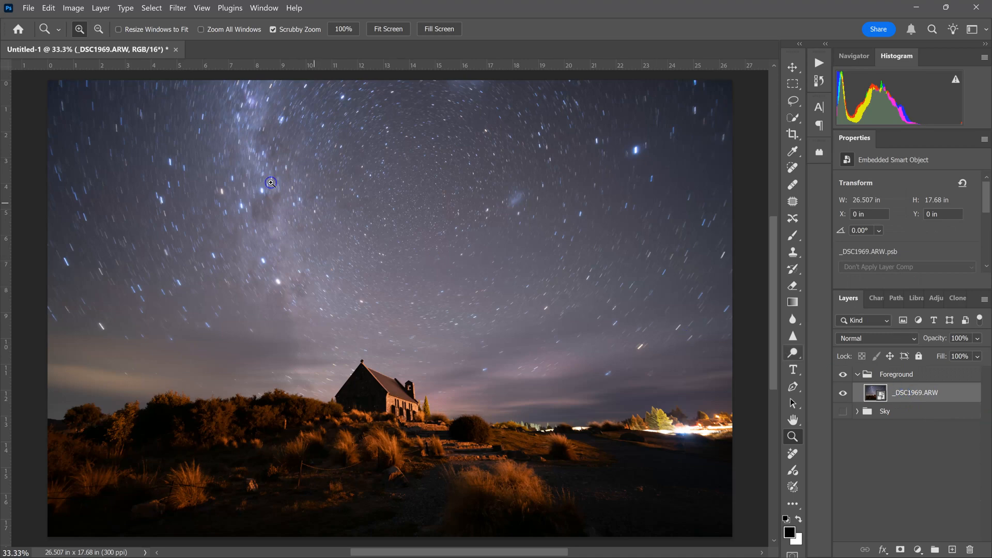
Set the Foreground smart object's stack mode to Median
left_click(101, 8)
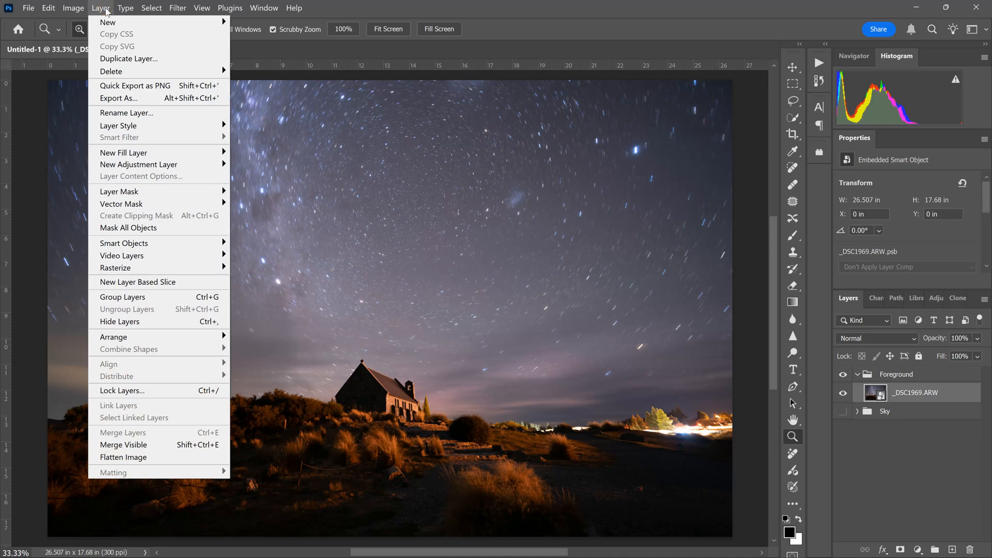
mouse_move(175, 243)
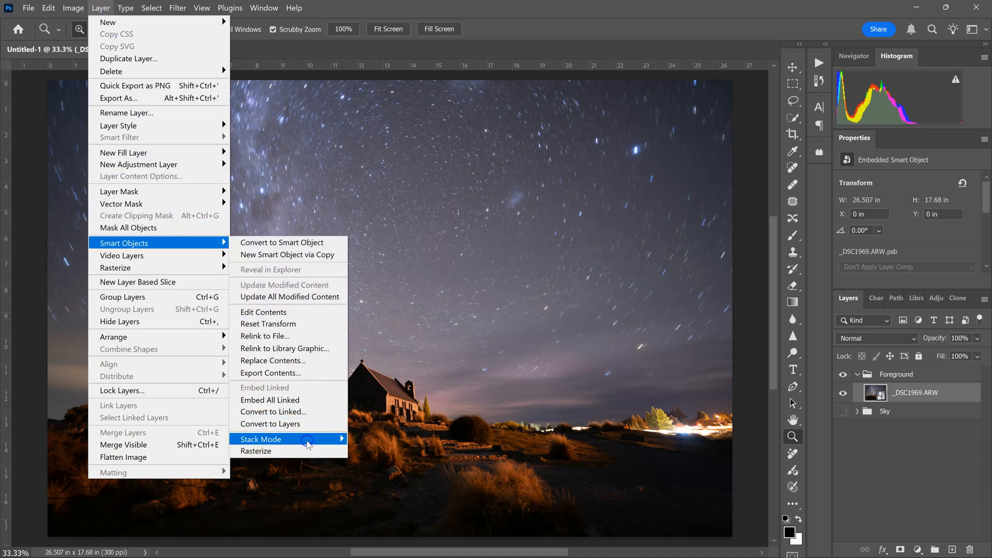
mouse_move(309, 440)
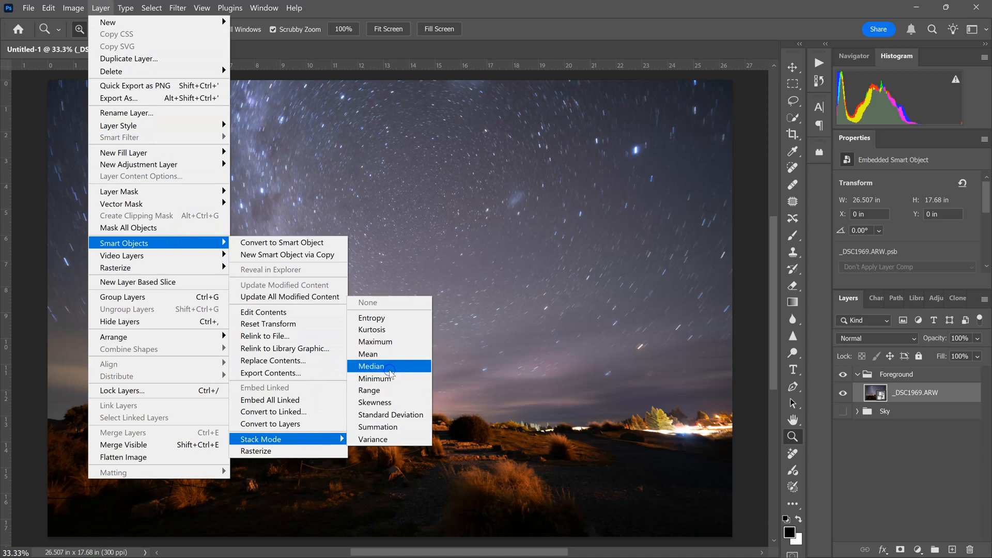
left_click(389, 368)
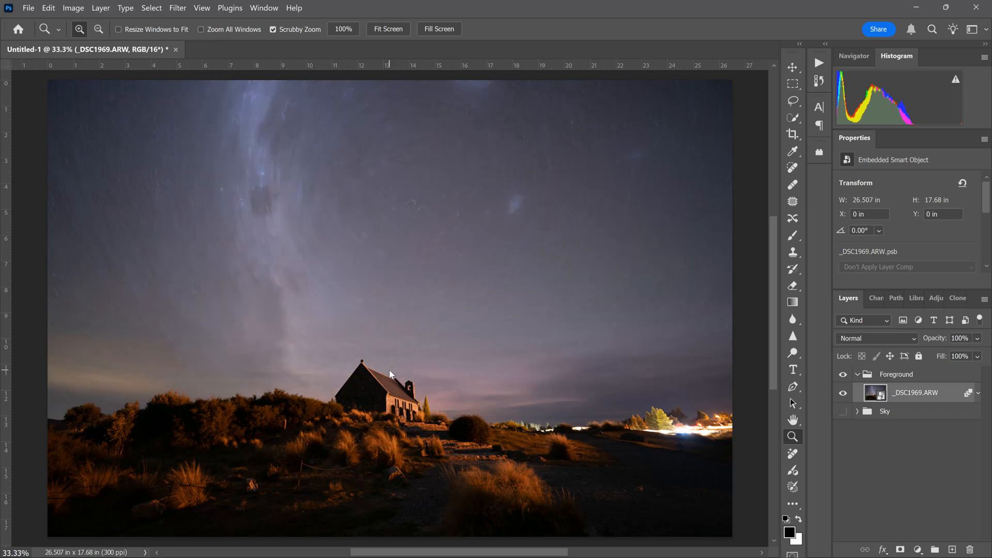
Rasterize the median-stacked Foreground layer
mouse_move(384, 438)
left_mouse_down()
mouse_move(420, 437)
mouse_move(385, 439)
left_mouse_up()
right_click(386, 440)
left_click(403, 445)
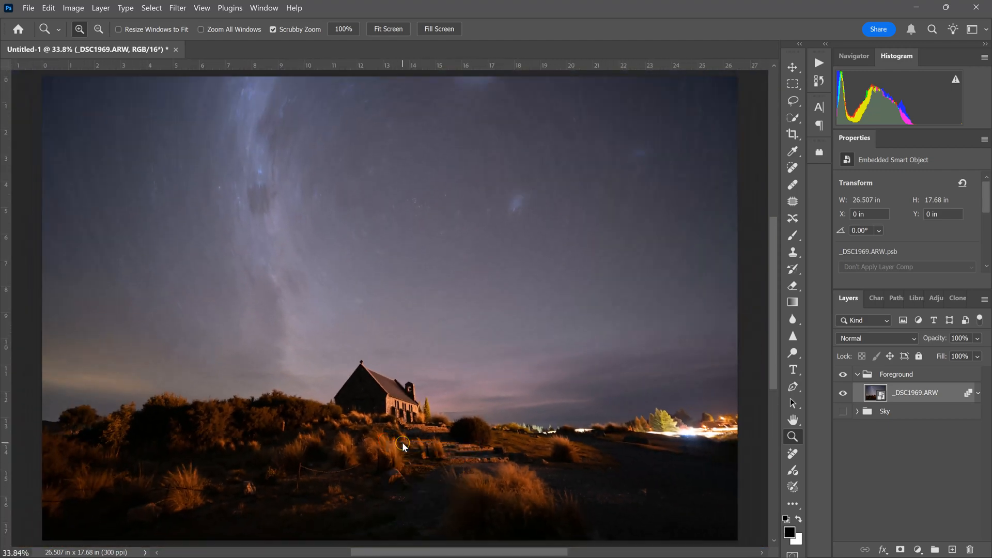
right_click(921, 394)
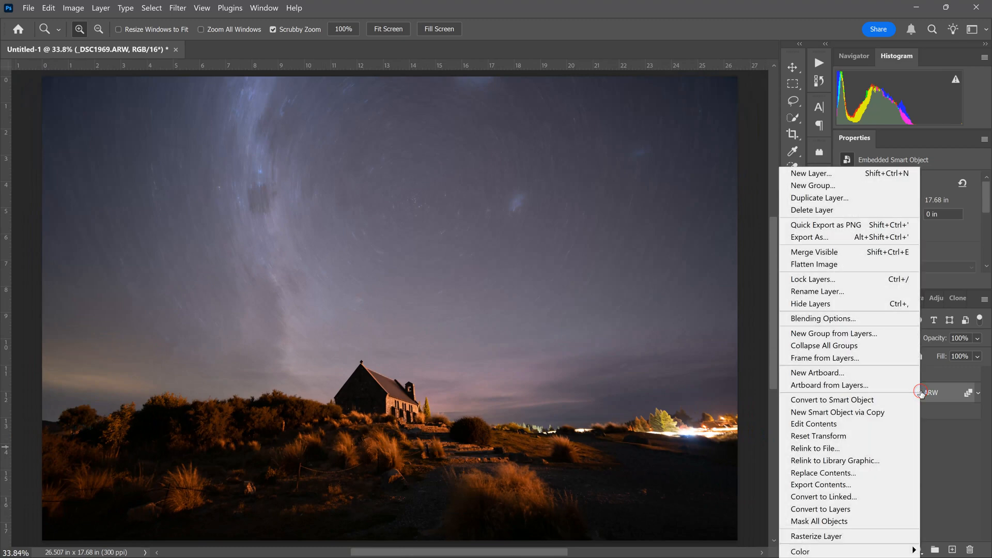
left_click(847, 536)
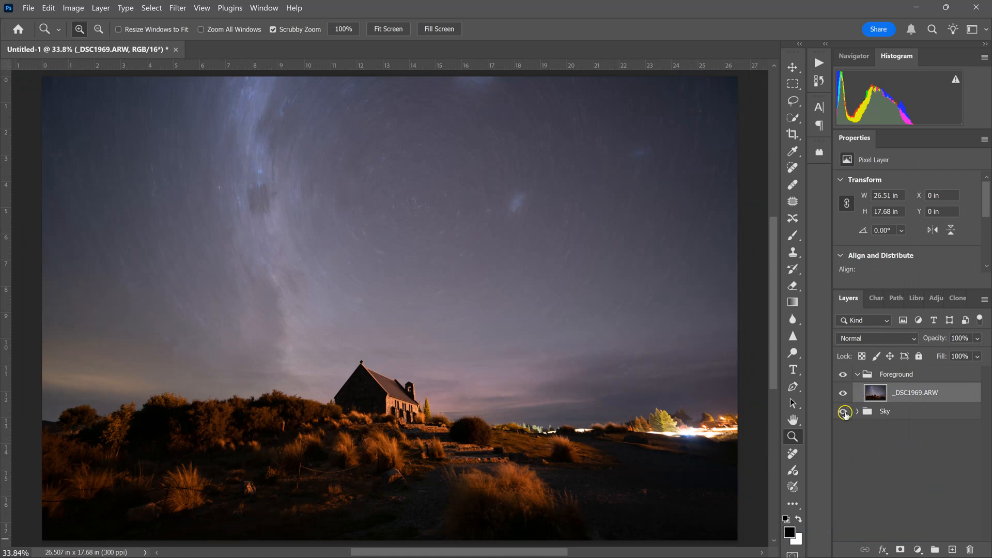
Hide the Foreground group and show and expand the Sky group
left_click(844, 377)
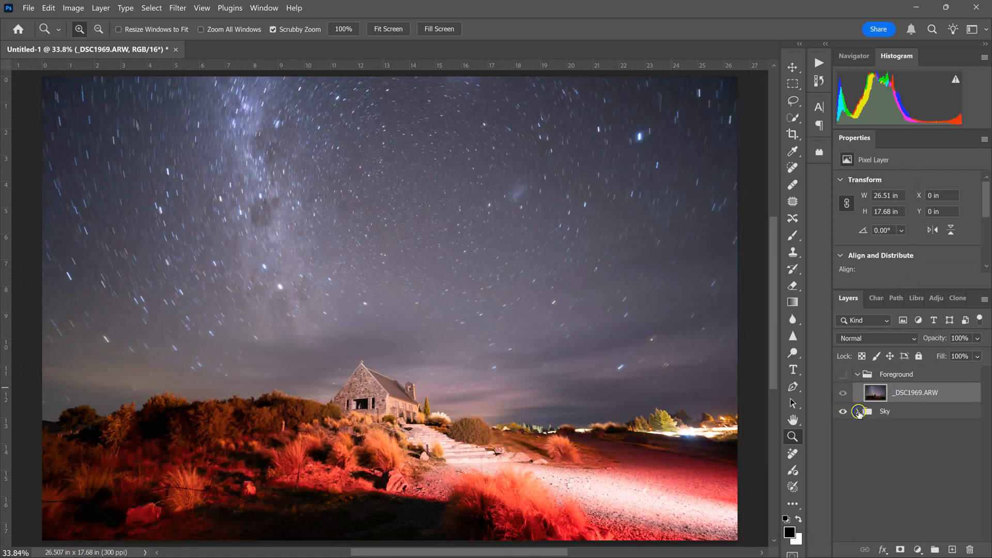
left_click(857, 411)
Convert all eight frames in the Sky group into a single smart object
left_click(909, 430)
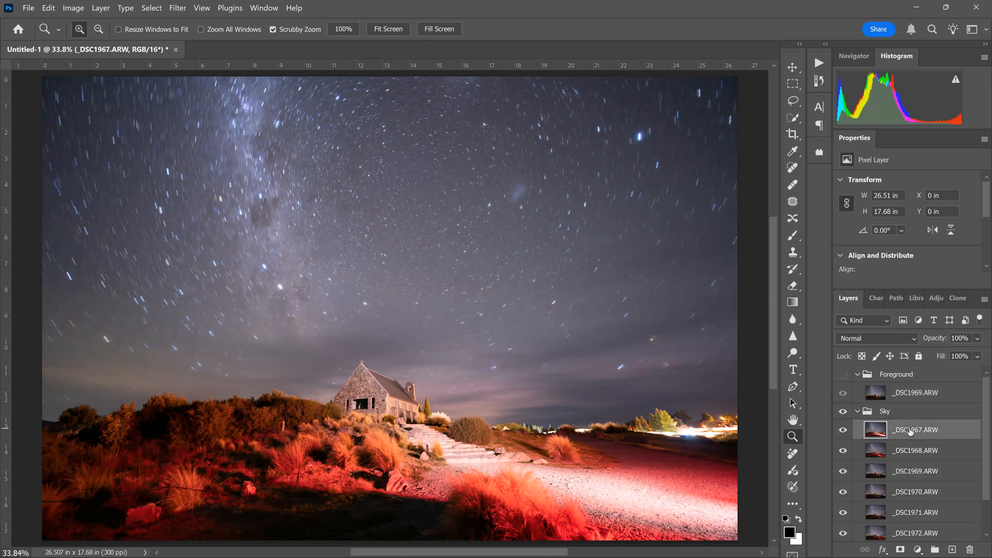
scroll(909, 432, "down", 2)
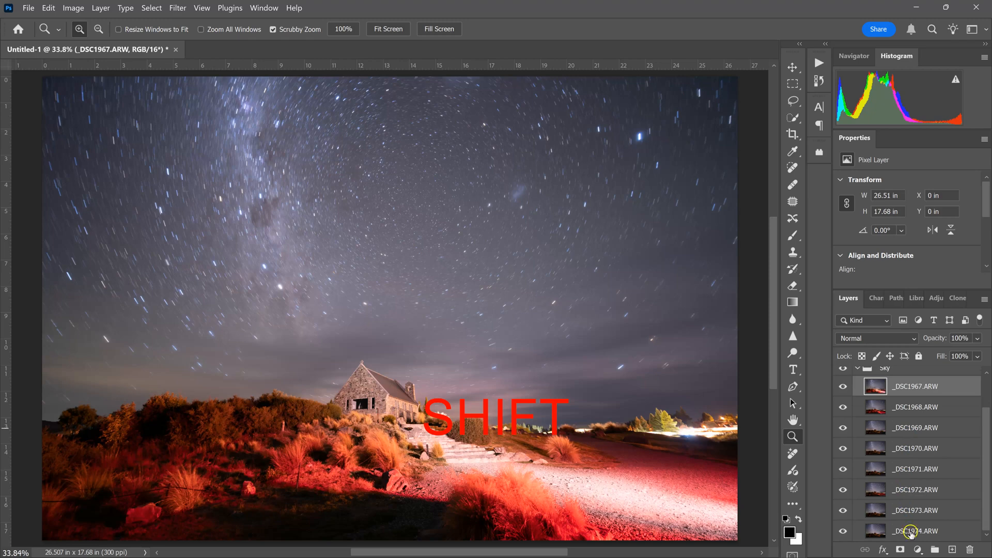
left_click(910, 532, "shift")
right_click(909, 464)
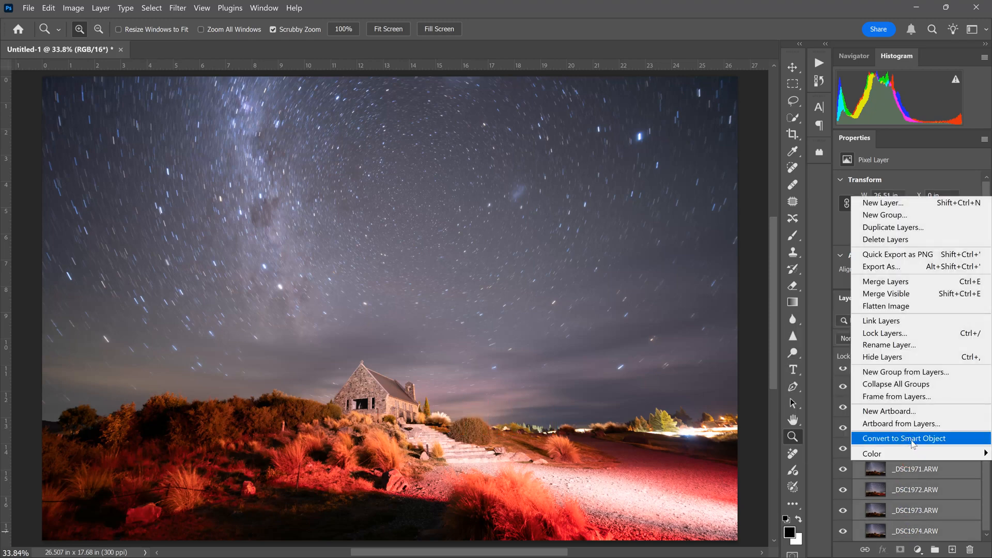
left_click(912, 439)
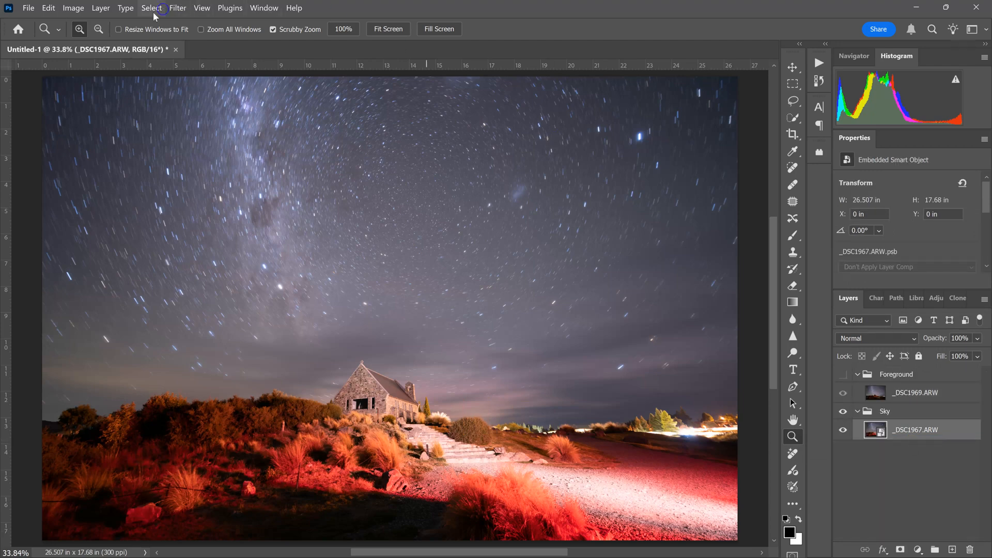
Set the Sky smart object's stack mode to Maximum and rasterize the resulting layer
left_click(101, 8)
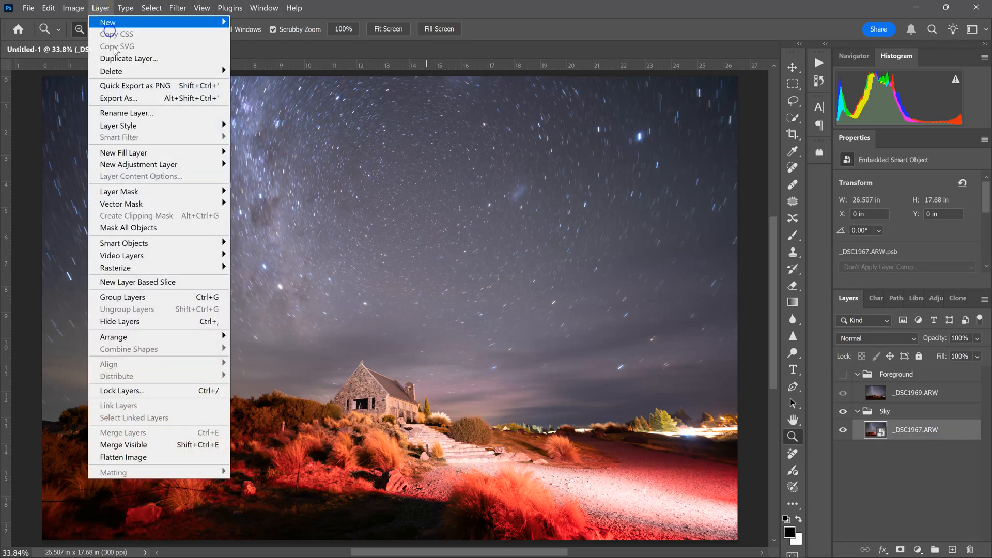
left_click(151, 281)
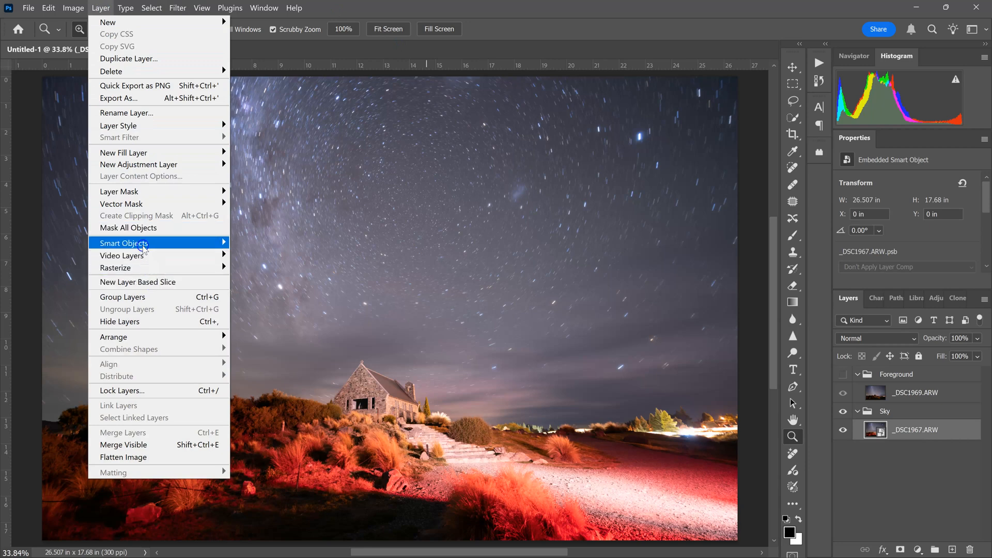
mouse_move(142, 247)
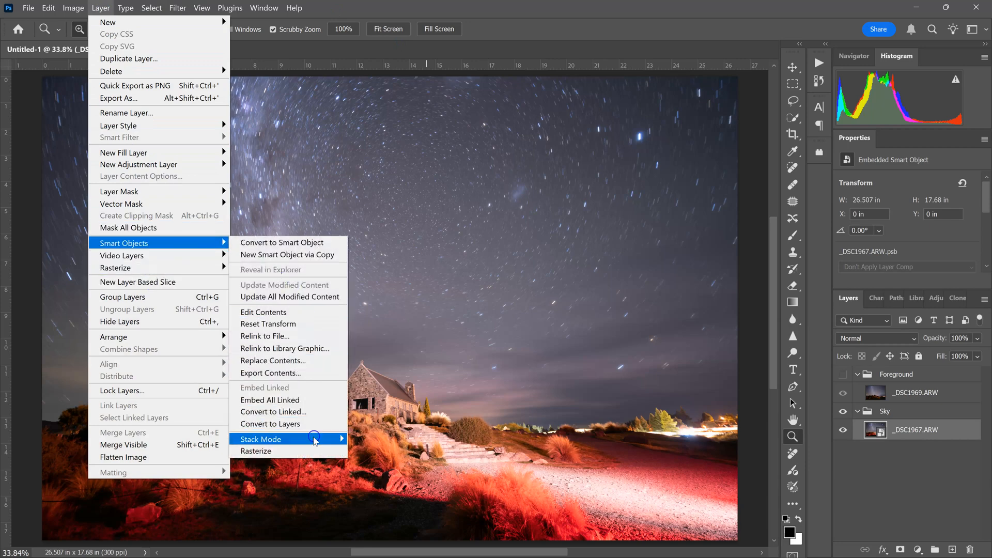
mouse_move(316, 439)
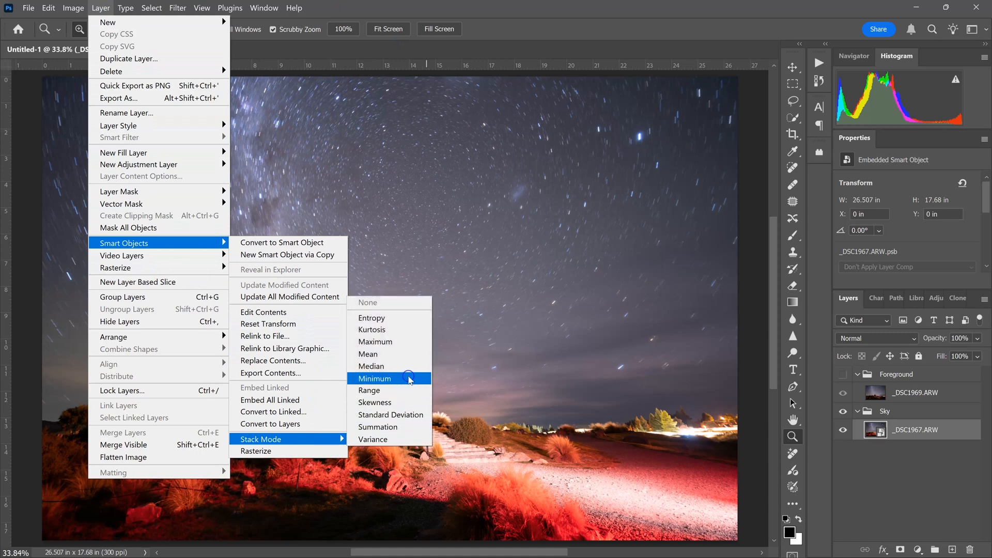
left_click(392, 342)
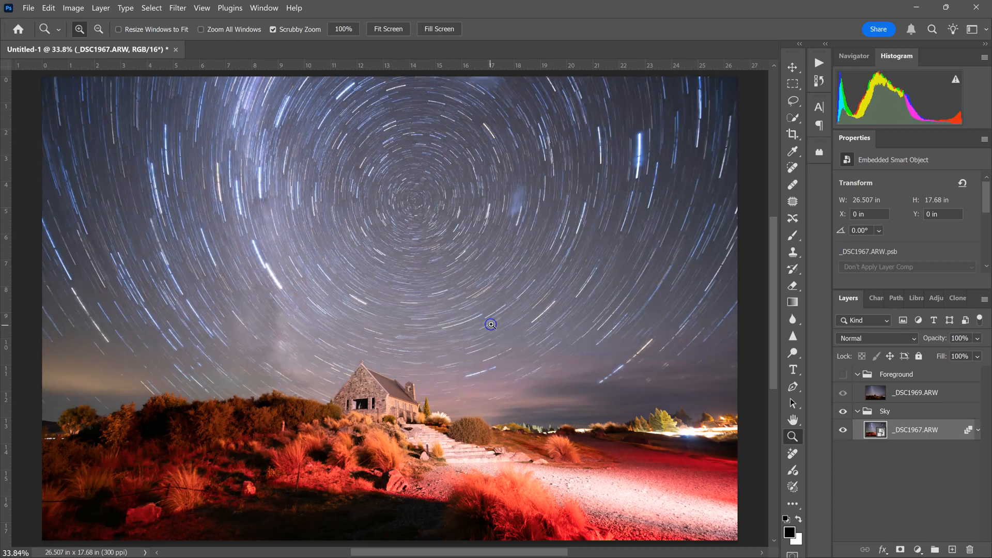
right_click(916, 428)
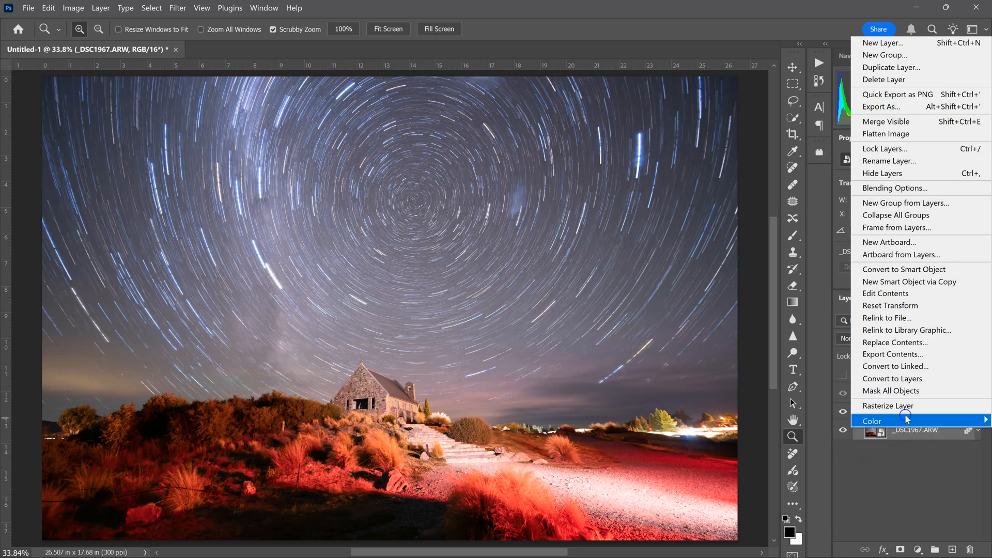
left_click(900, 406)
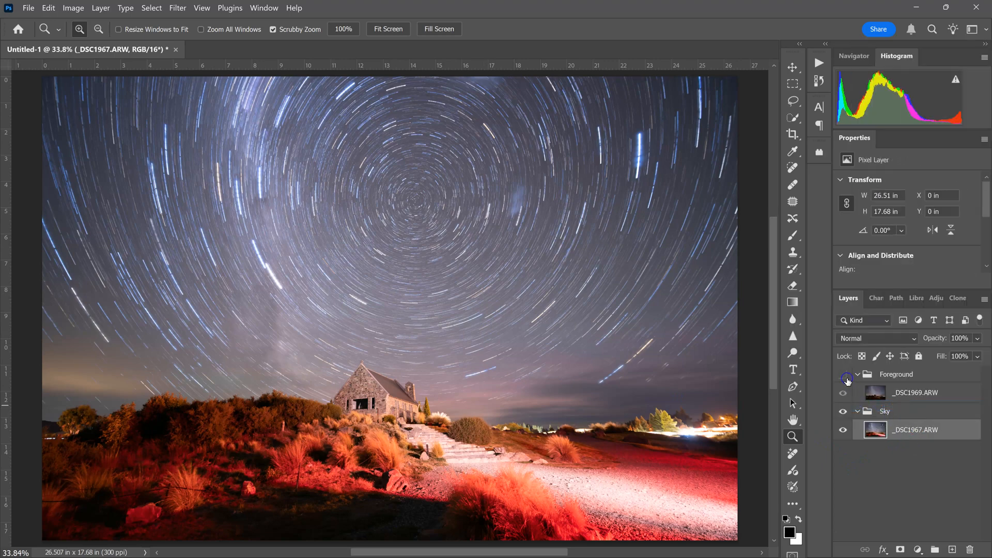
Show the Foreground group, select its median layer and select the sky
left_click(842, 376)
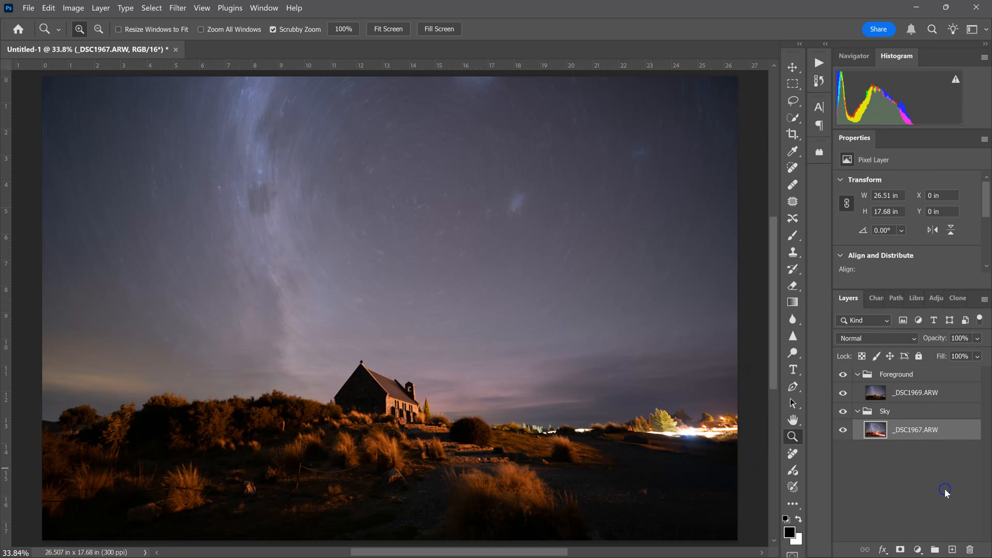
left_click(875, 395)
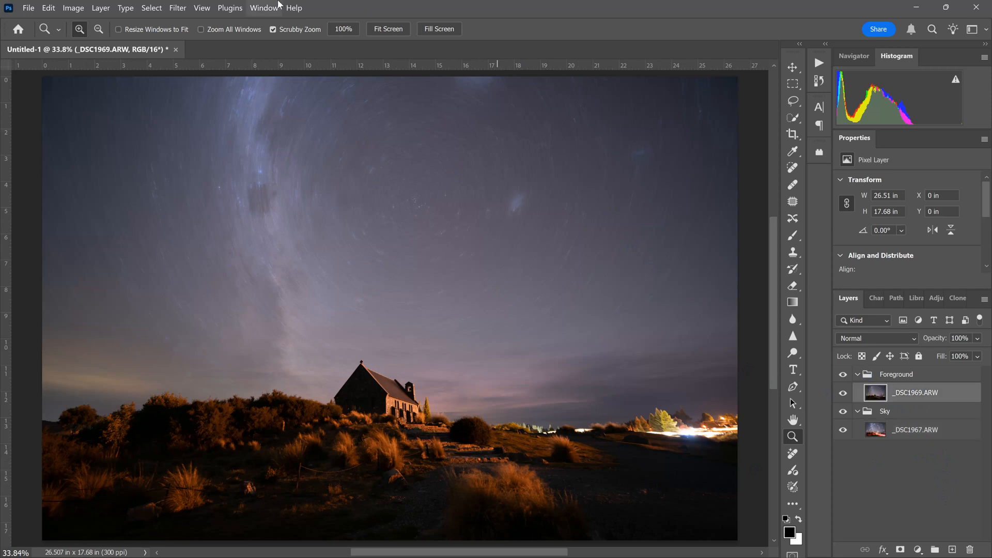
left_click(152, 8)
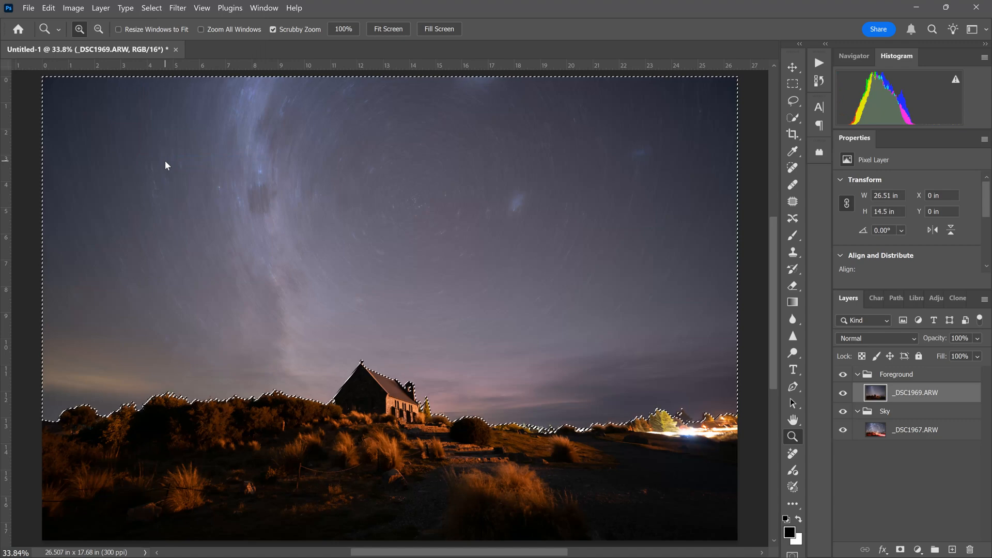
Add a layer mask to the Foreground layer that hides the selected sky
left_click(448, 419)
left_click_drag(447, 419, 460, 418)
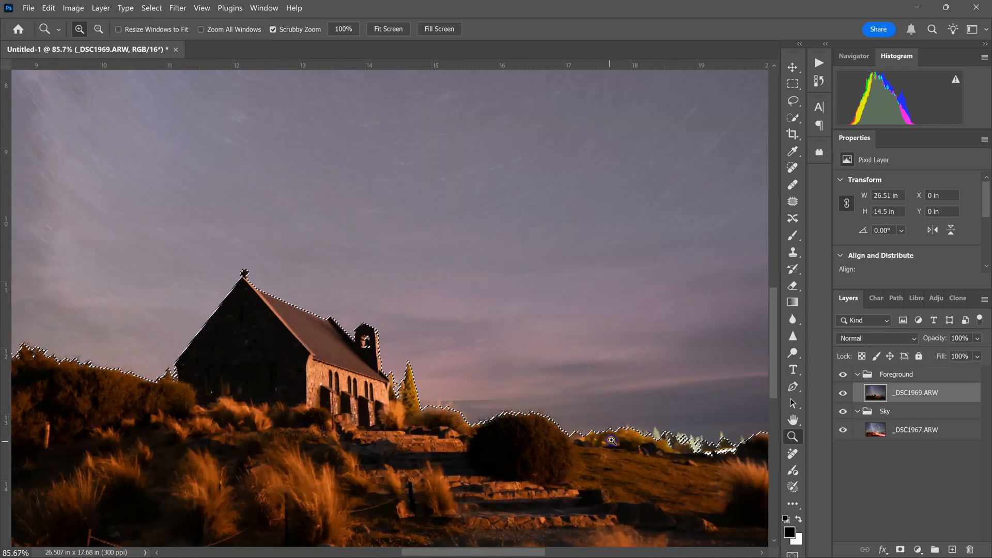
left_click_drag(650, 430, 344, 405)
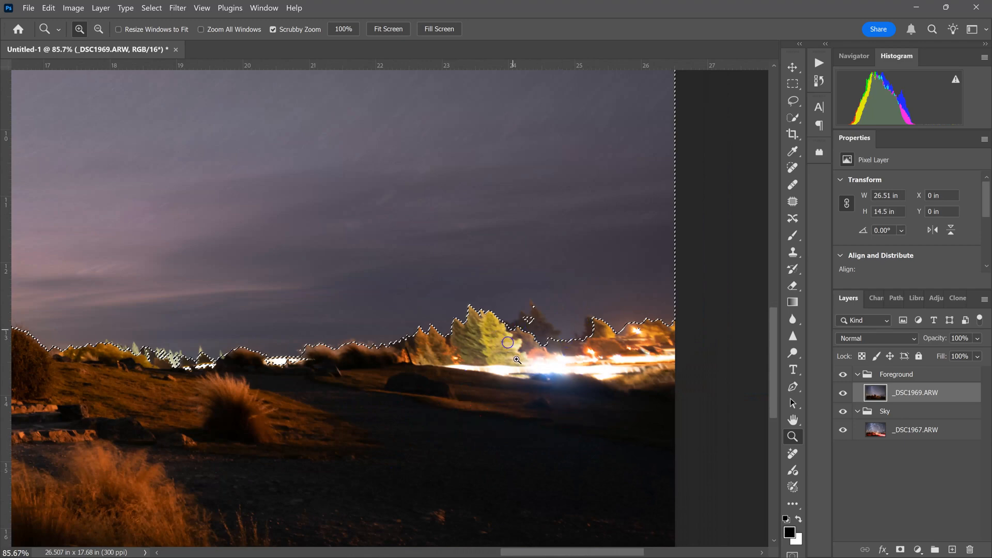
left_click_drag(249, 404, 515, 392)
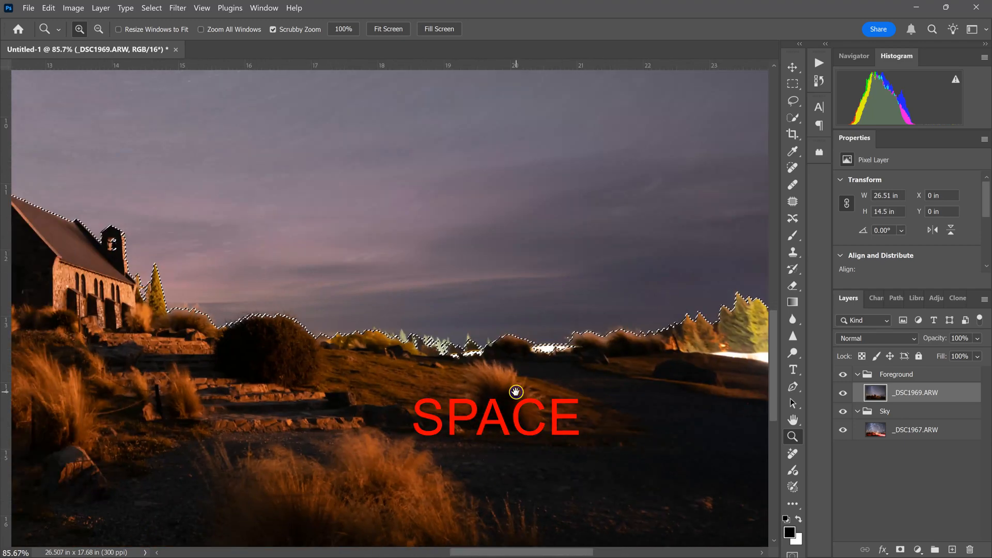
left_click_drag(230, 387, 501, 392)
left_click_drag(346, 381, 452, 387)
key("ctrl+0")
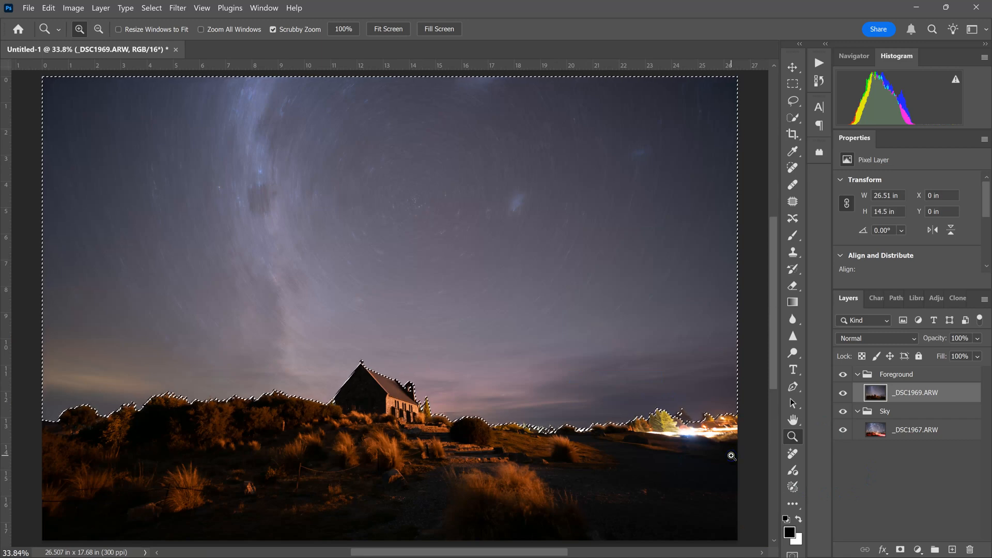
key("alt")
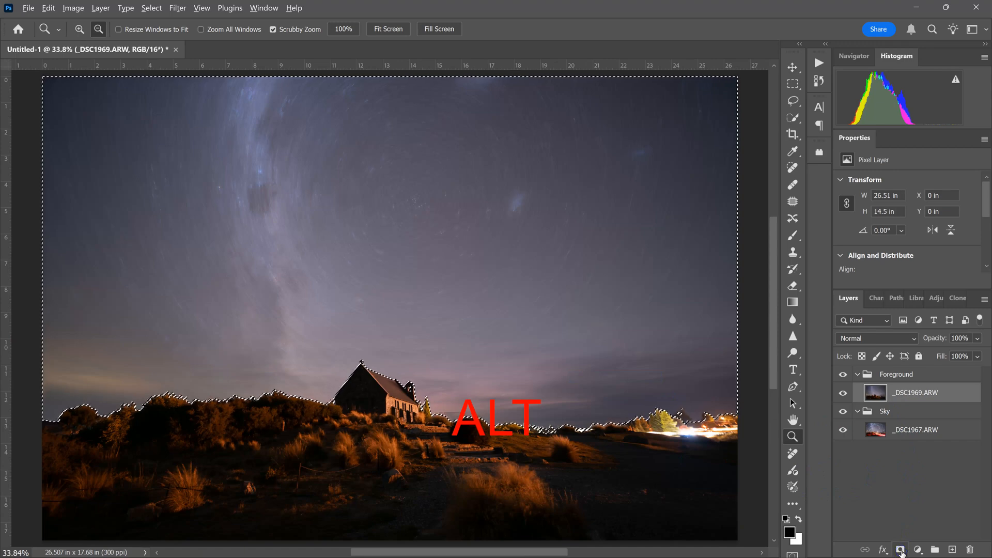
left_click(903, 549, "alt")
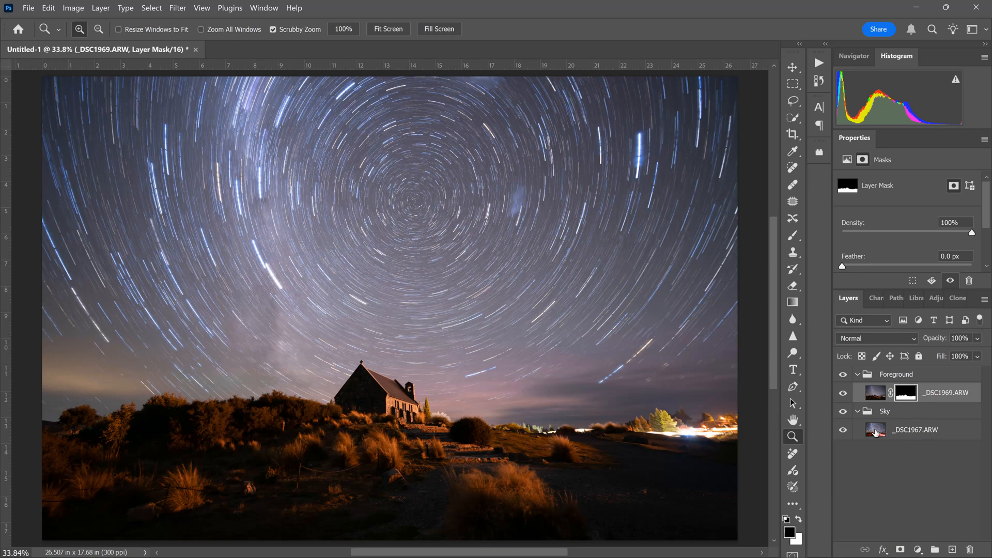
Refine the mask in Select and Mask with 30% contrast and 0.5 px feather, outputting a new masked layer
left_click(897, 287)
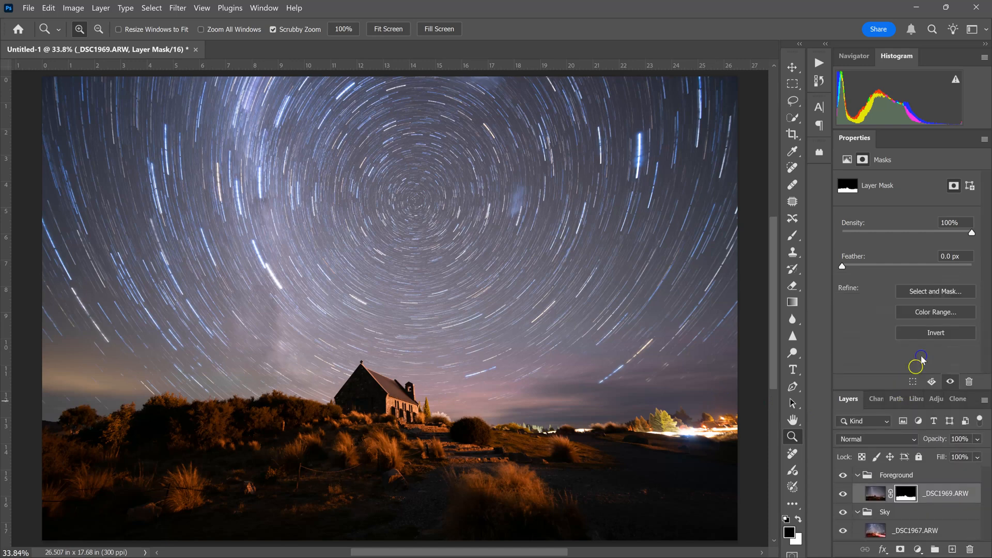
left_click(939, 292)
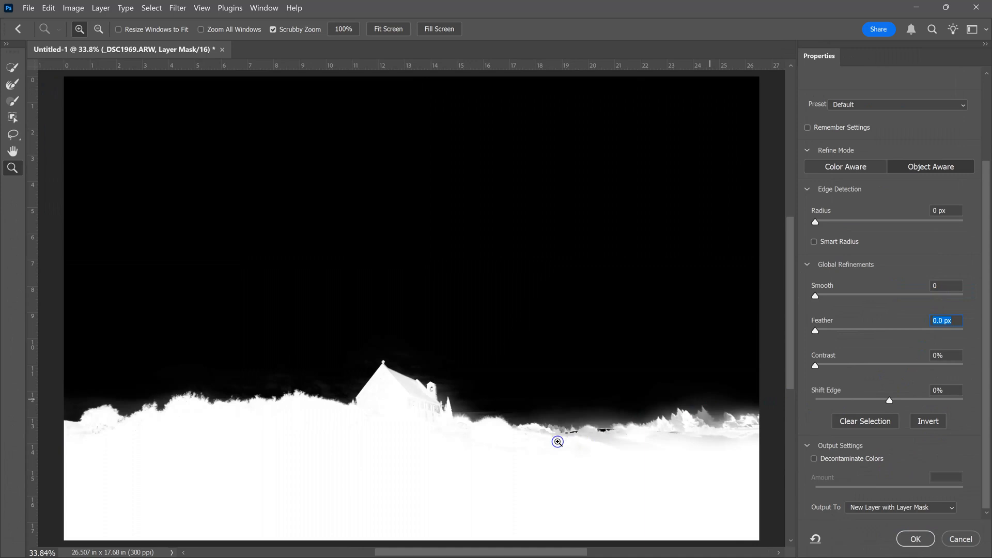
left_click_drag(534, 441, 549, 436)
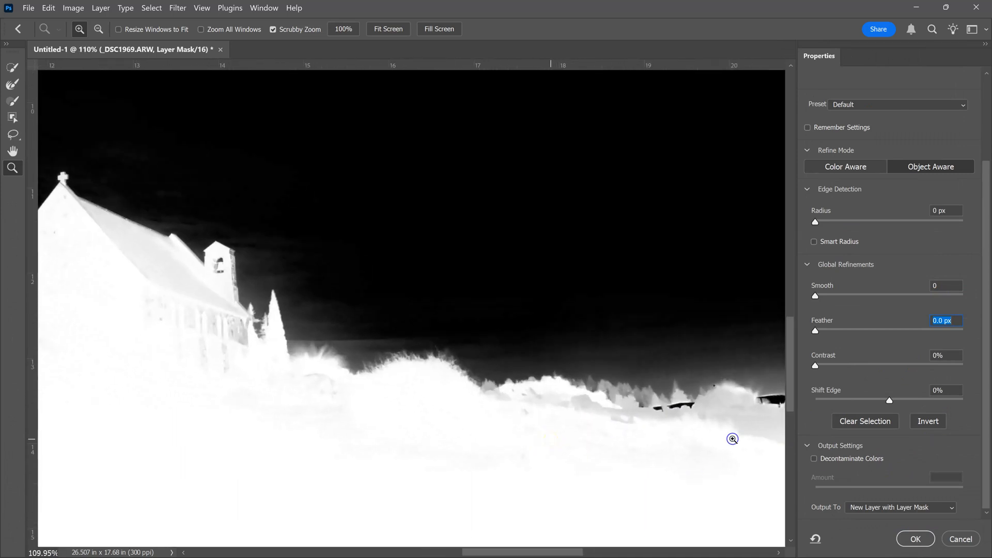
left_click_drag(817, 370, 860, 369)
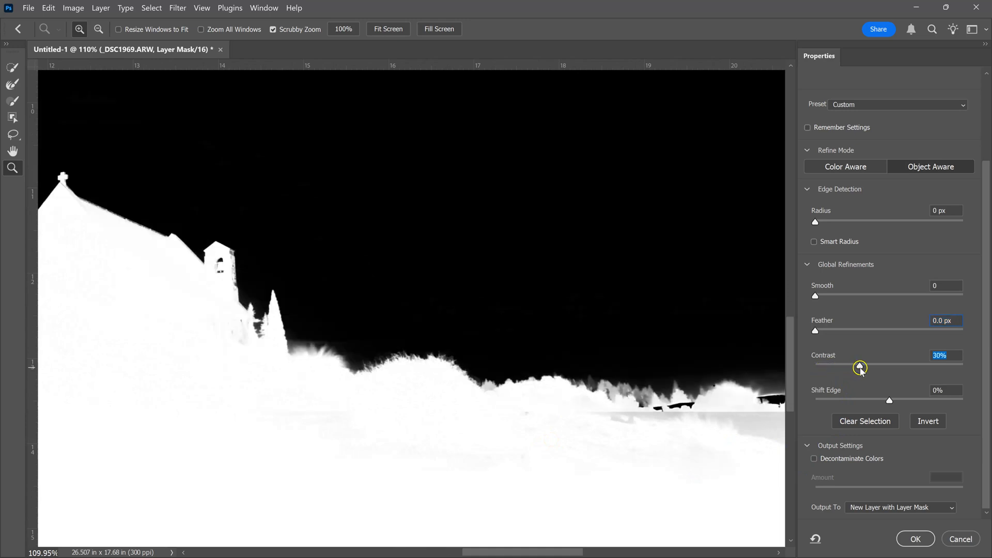
left_click_drag(816, 333, 827, 339)
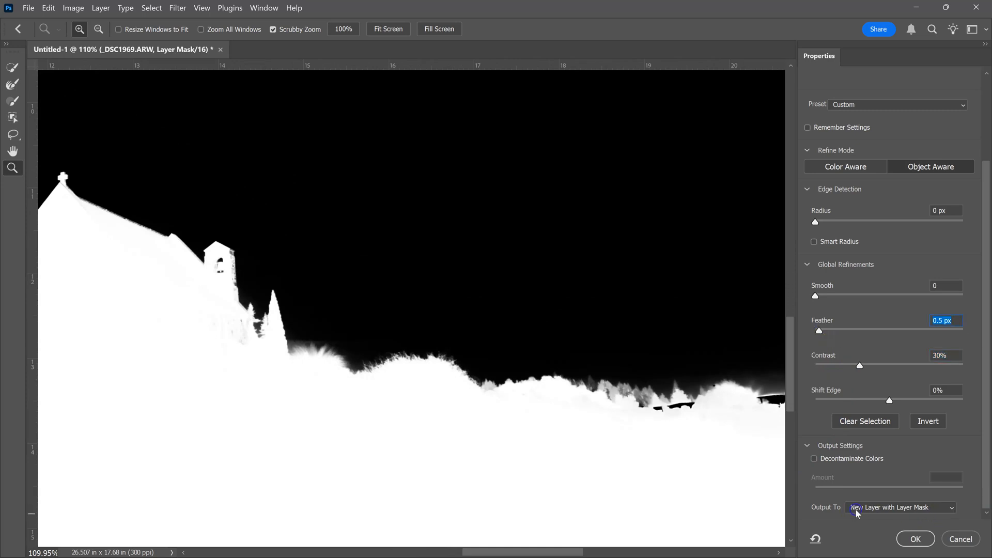
left_click(924, 543)
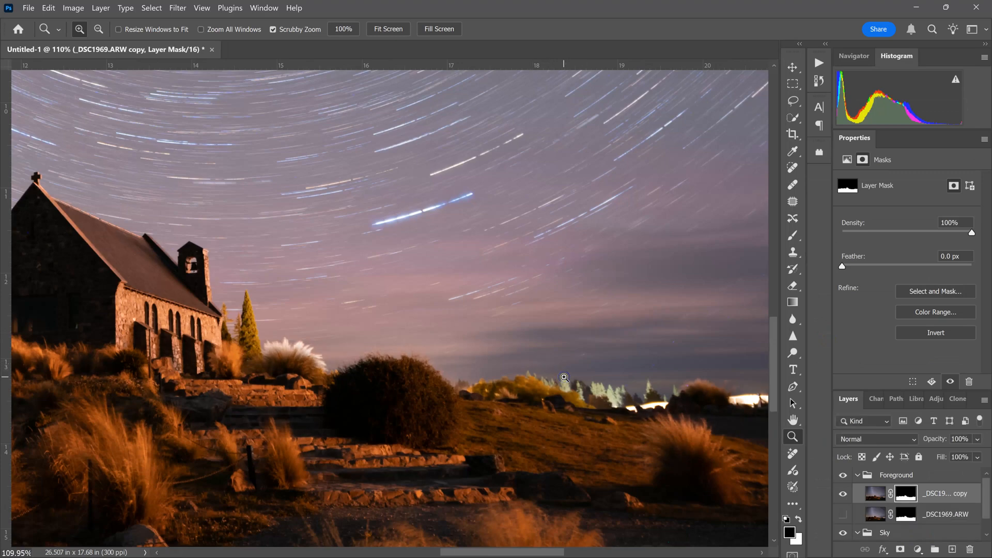
Zoom in and pan along the horizon to inspect the refined mask edge
right_click(600, 348)
left_click(622, 350)
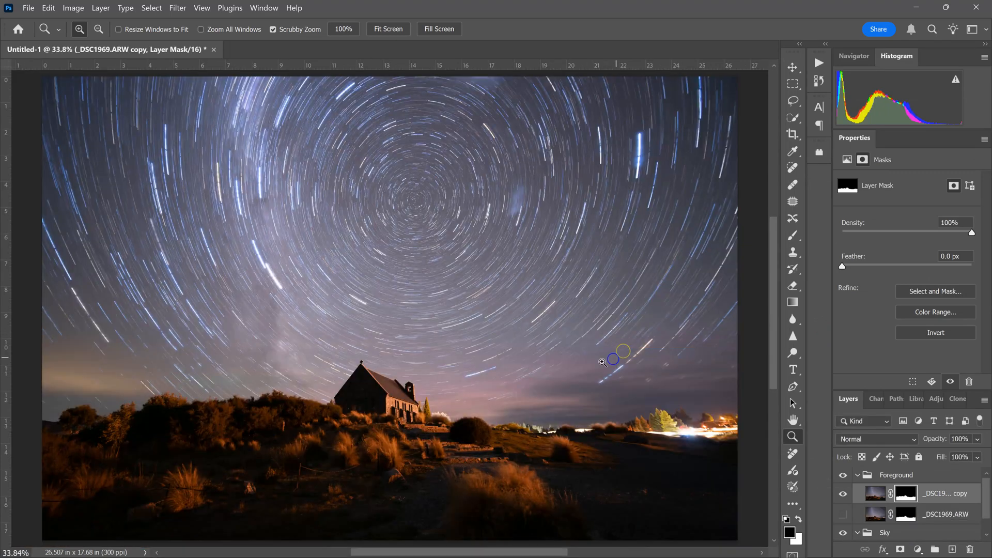
mouse_move(120, 411)
left_mouse_down()
mouse_move(93, 412)
mouse_move(124, 406)
left_mouse_up()
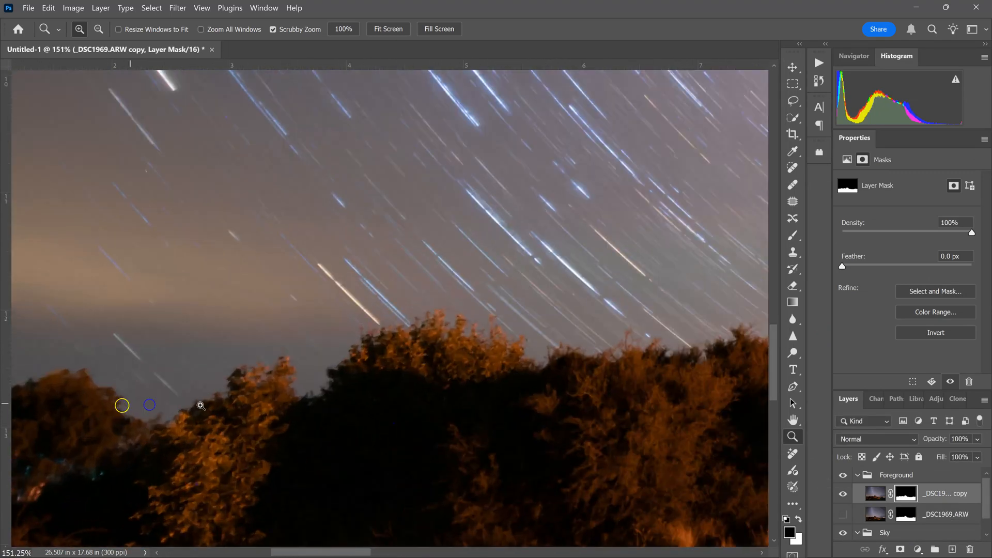
key("space")
left_click_drag(713, 390, 197, 365)
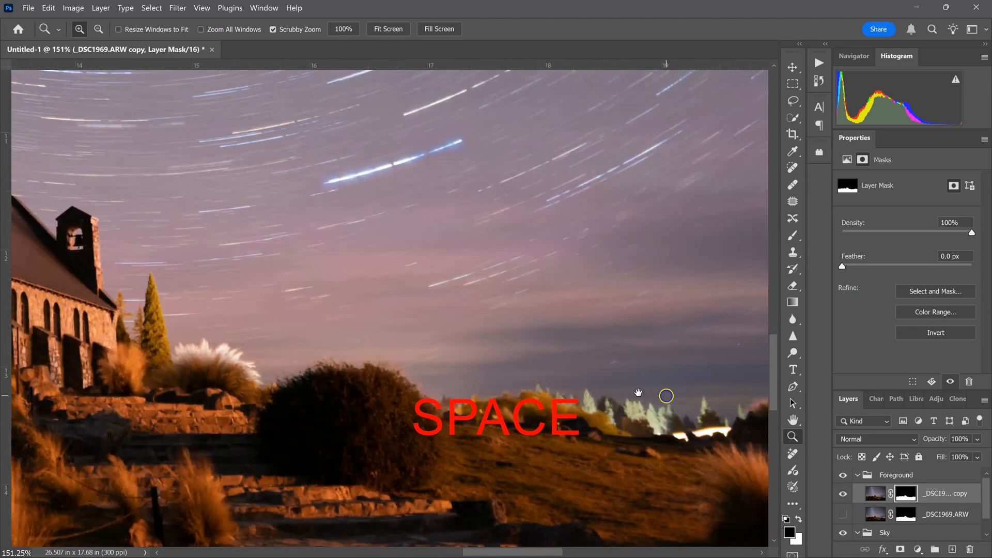
left_click_drag(667, 396, 85, 379)
right_click(445, 388)
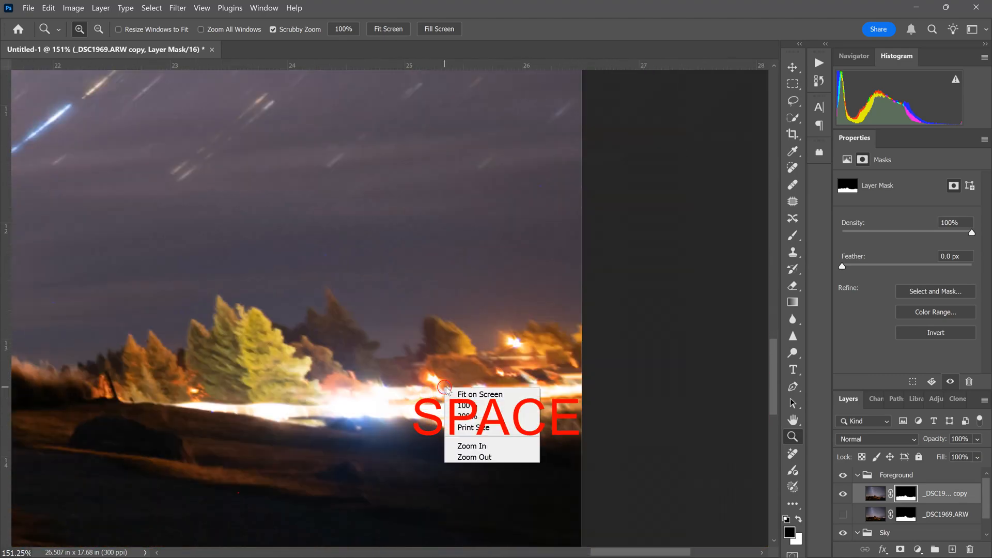
left_click(472, 396)
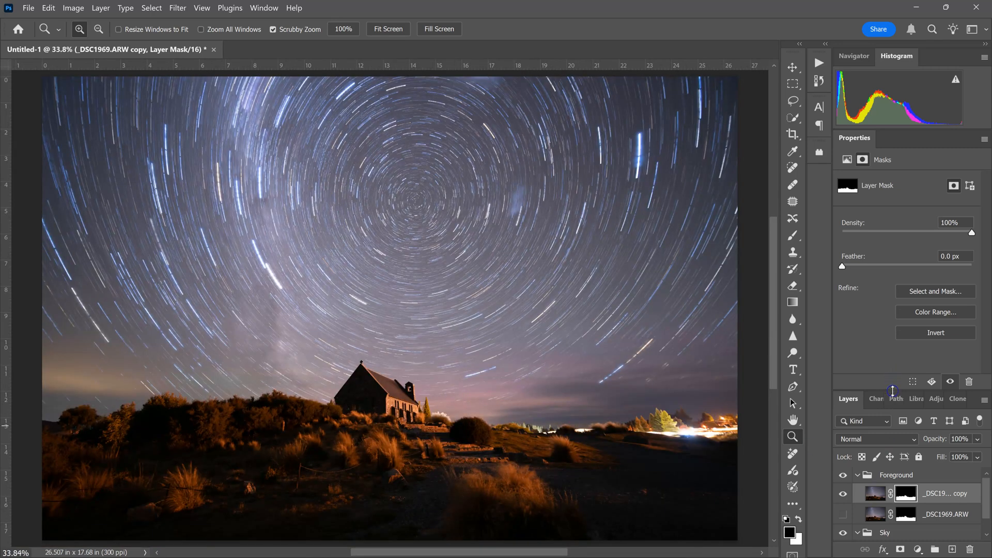
Delete the original masked Foreground layer and merge all visible layers into one
left_click(875, 514)
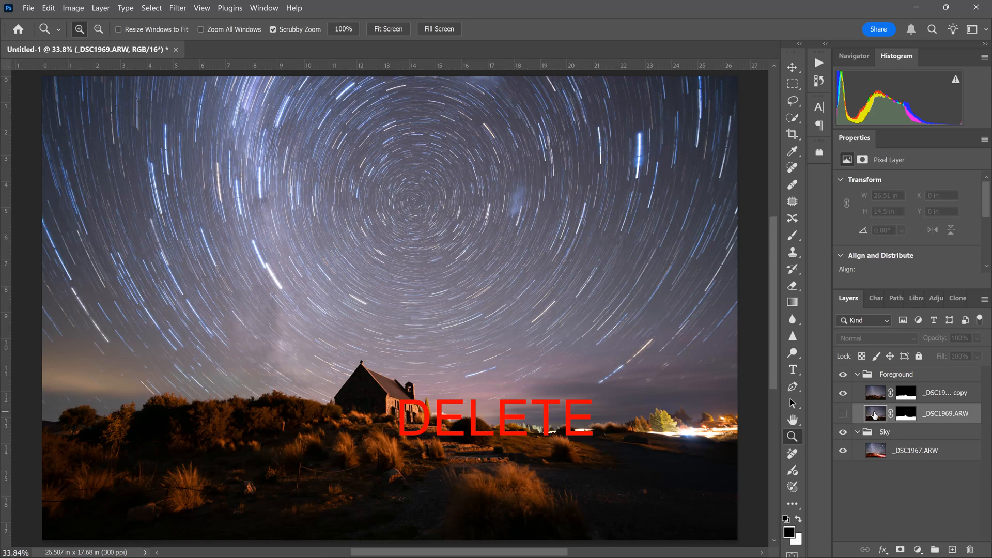
key("Delete")
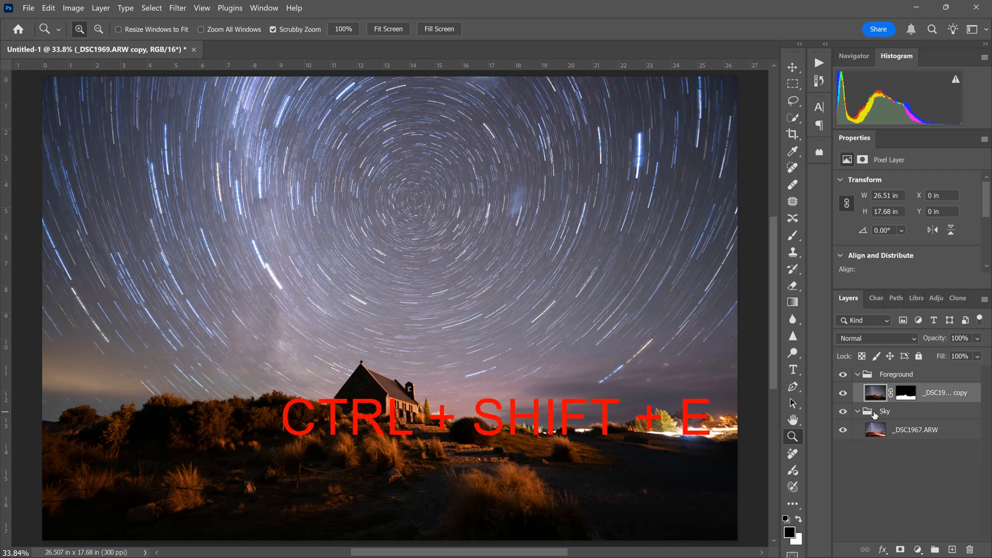
key("ctrl+shift+e")
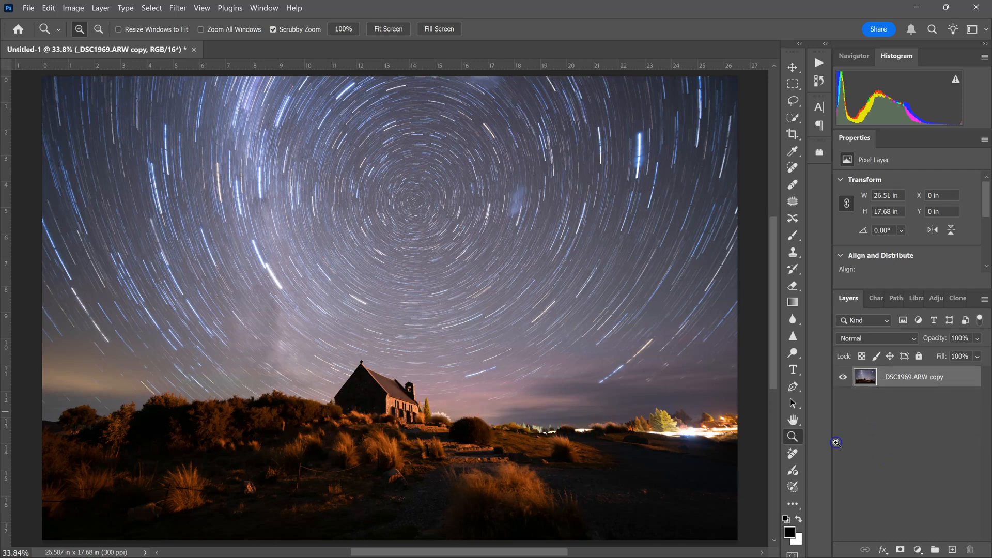